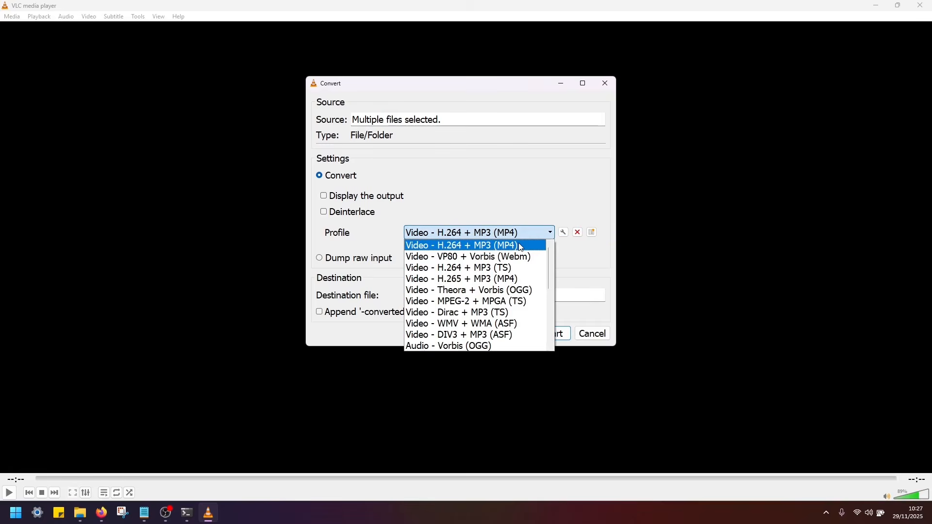
- Convert the selected files with the Video - H.264 + MP3 (MP4) profile, appending '-converted' to the filenames
{"action": "left_click", "coordinate": [521, 246]}
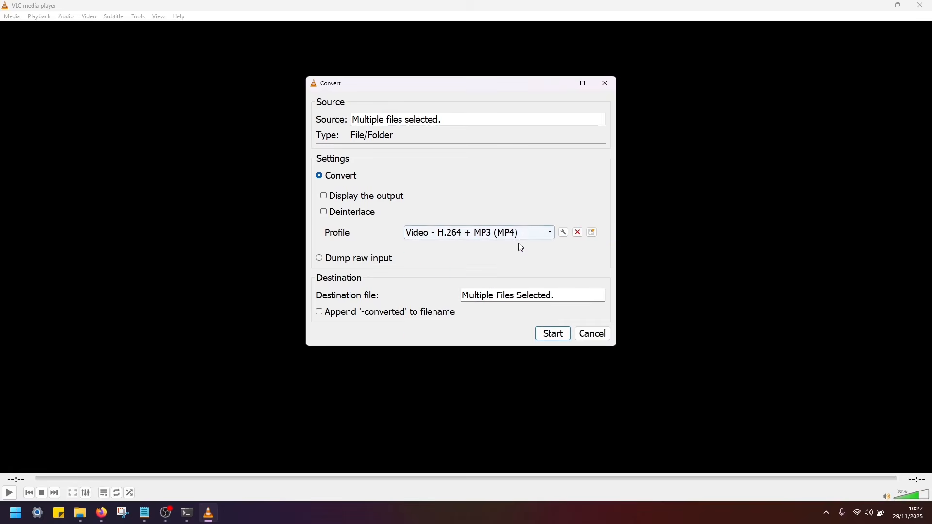
{"action": "left_click", "coordinate": [319, 312]}
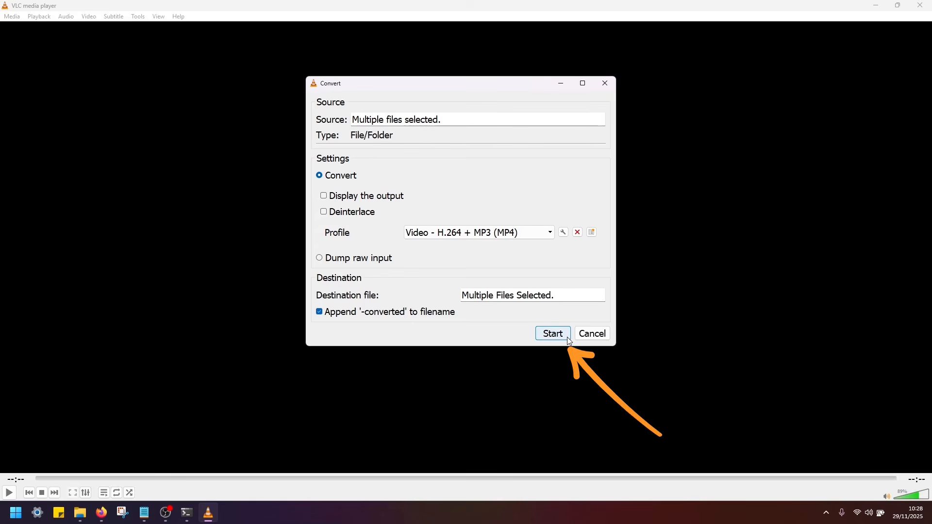
{"action": "left_click", "coordinate": [553, 334]}
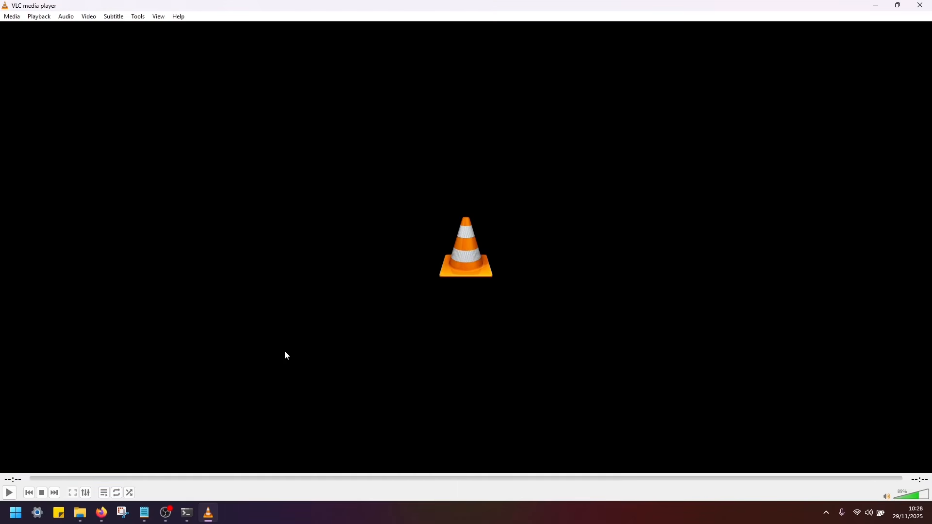
- Open the Downloads folder and examine the original and converted video files
{"action": "left_click", "coordinate": [80, 513]}
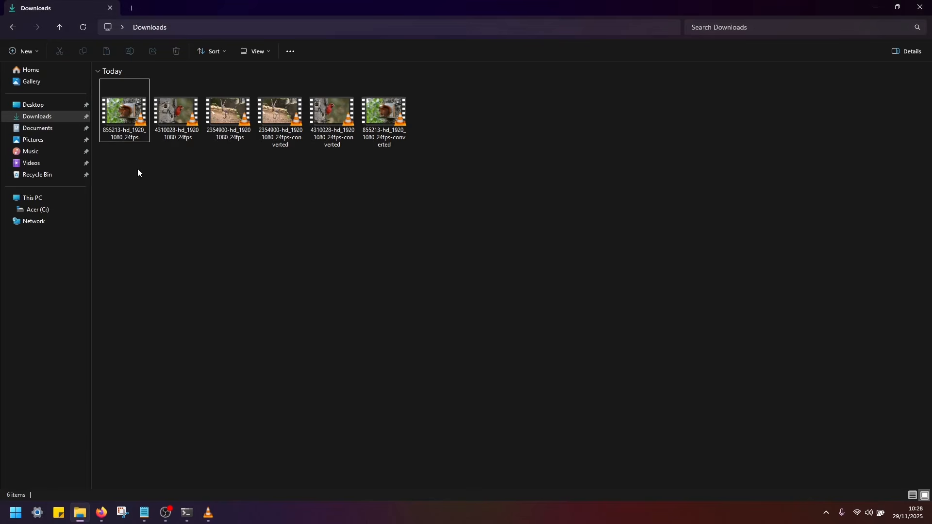
{"action": "left_click_drag", "start_coordinate": [137, 170], "coordinate": [217, 112]}
{"action": "left_click", "coordinate": [189, 211]}
{"action": "left_click", "coordinate": [276, 120]}
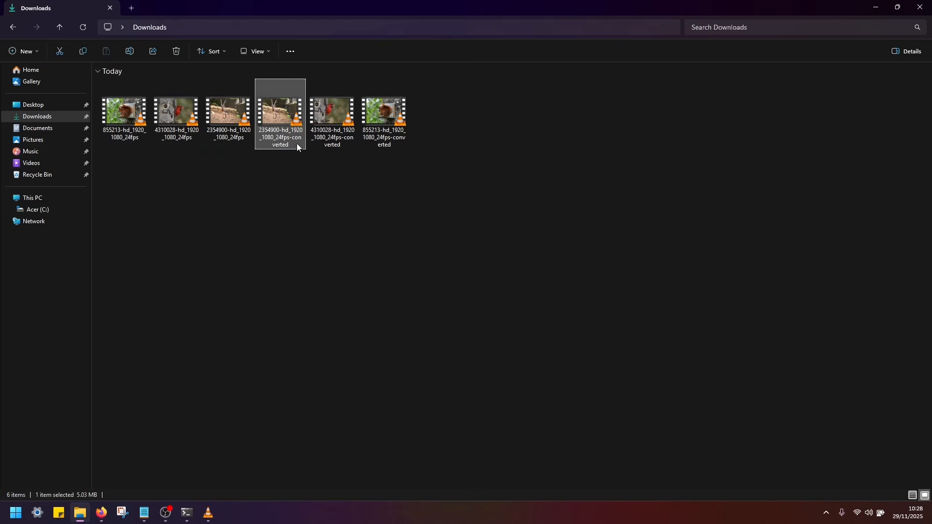
{"action": "left_click", "coordinate": [323, 141]}
{"action": "left_click", "coordinate": [383, 122]}
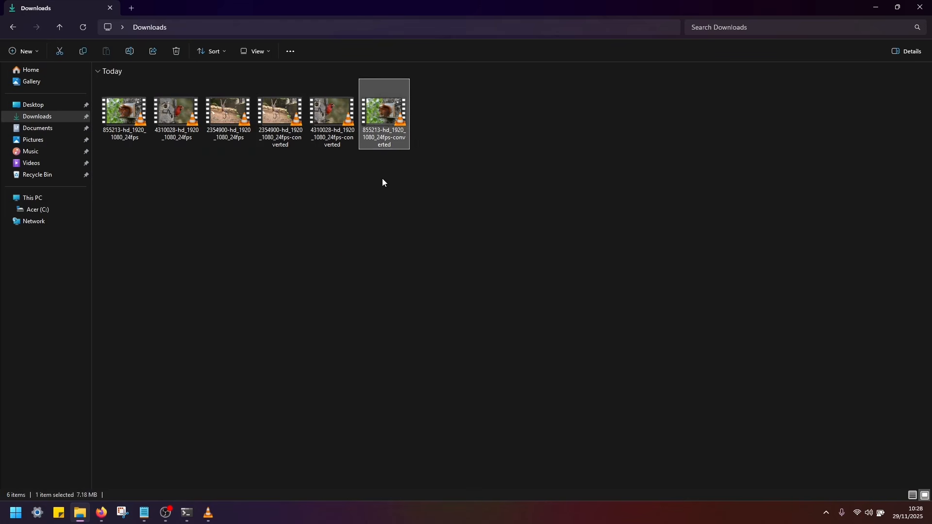
{"action": "left_click", "coordinate": [385, 195]}
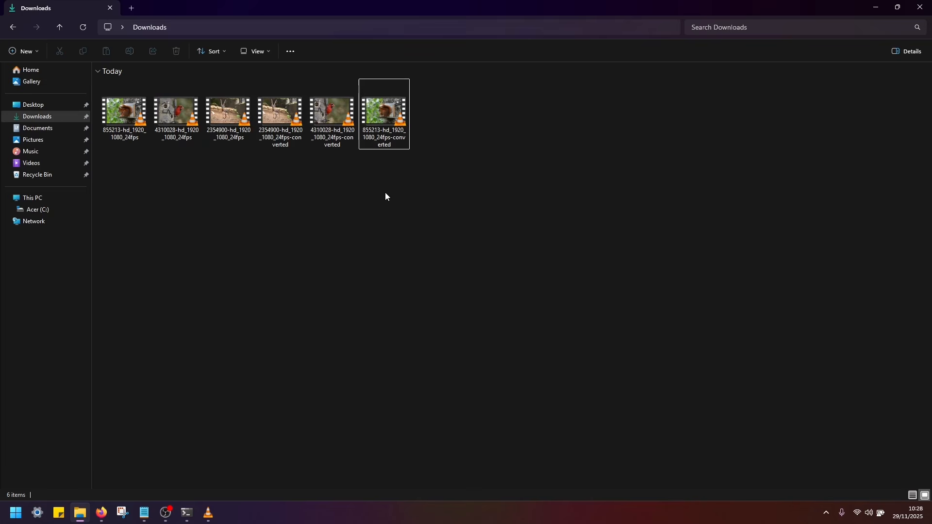
{"action": "left_click", "coordinate": [280, 116]}
{"action": "left_click", "coordinate": [335, 115]}
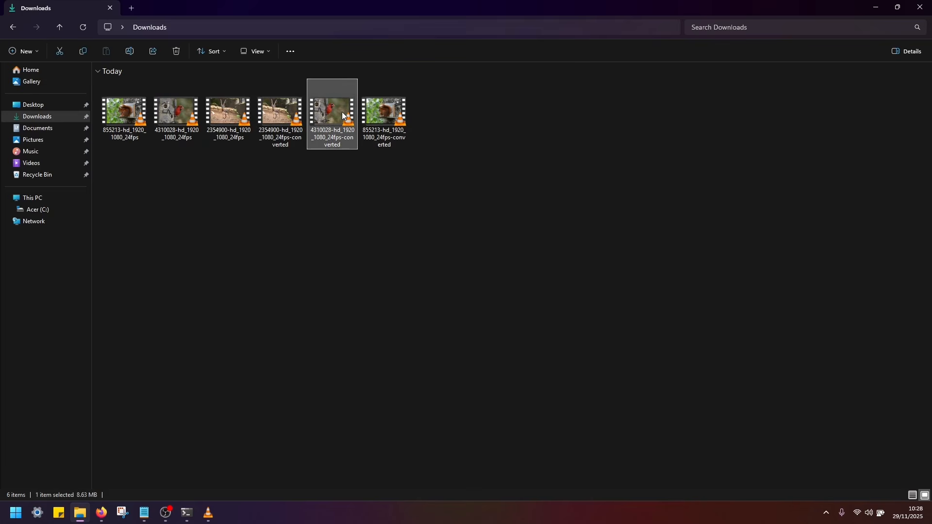
{"action": "left_click", "coordinate": [383, 109]}
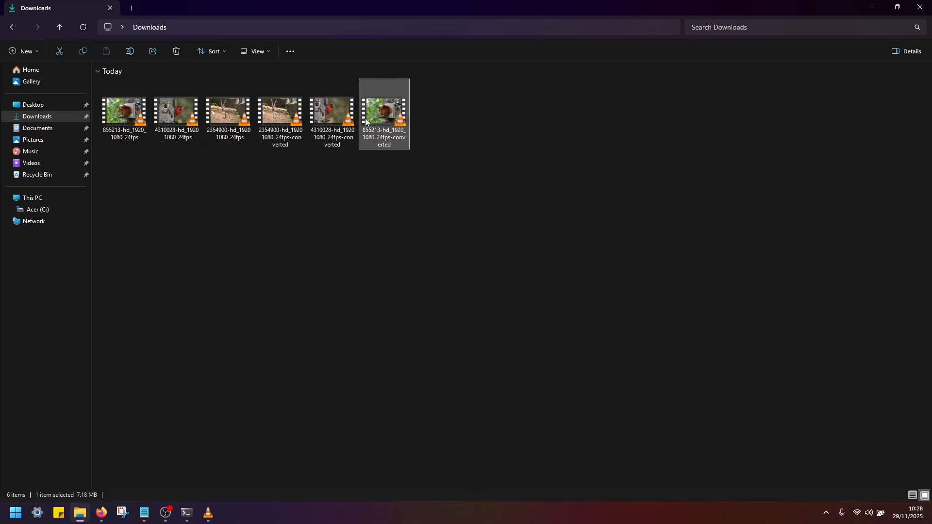
{"action": "mouse_move", "coordinate": [282, 117]}
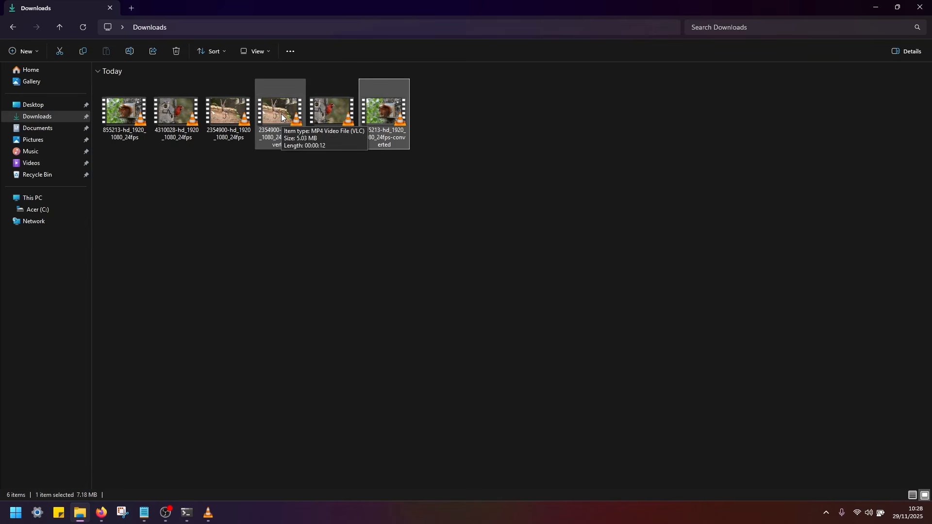
{"action": "left_click", "coordinate": [294, 117]}
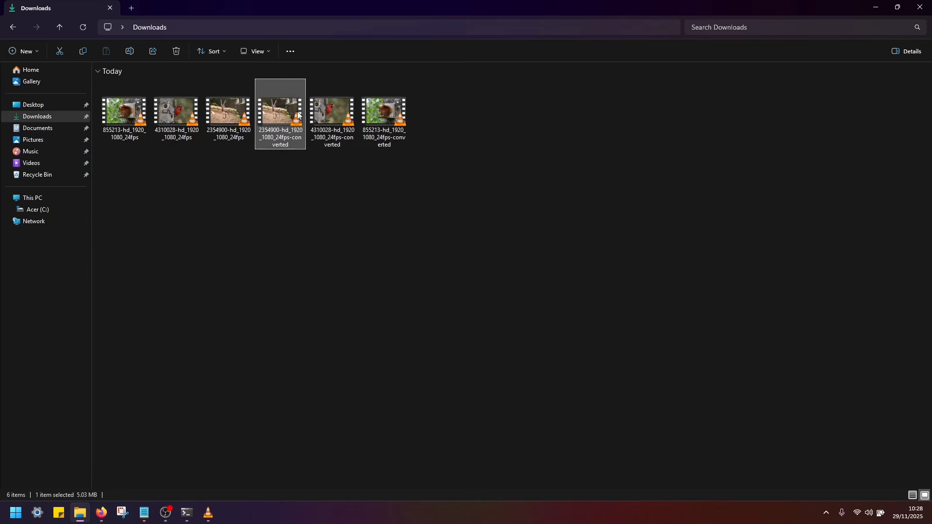
{"action": "left_click", "coordinate": [340, 115]}
{"action": "left_click", "coordinate": [385, 112]}
{"action": "left_click", "coordinate": [354, 203]}
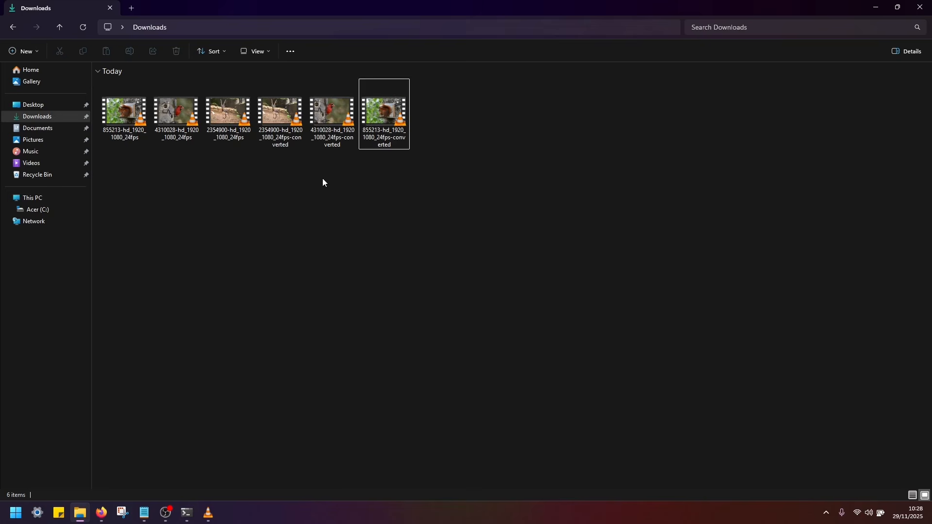
- Rename the 2354900-hd_1920_1080_24fps-converted video as 1
{"action": "right_click", "coordinate": [282, 111]}
{"action": "left_click", "coordinate": [272, 116]}
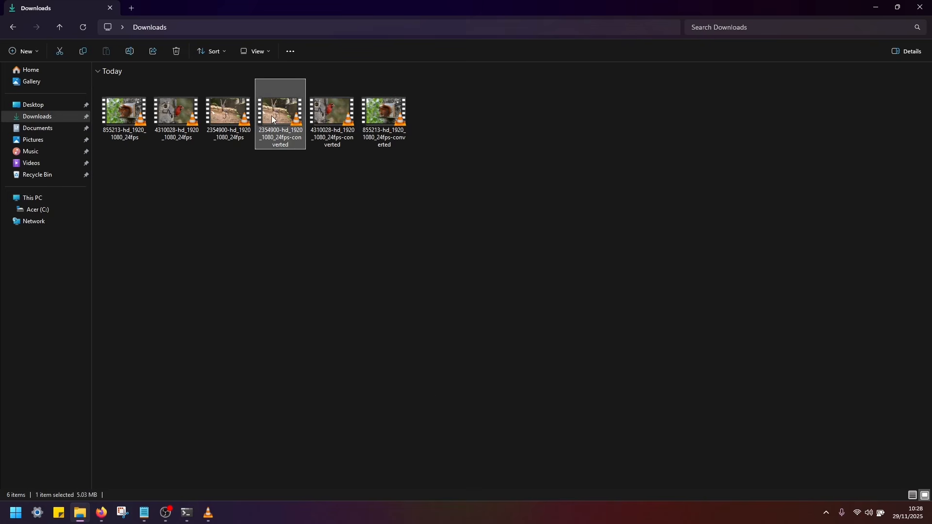
{"action": "right_click", "coordinate": [279, 112]}
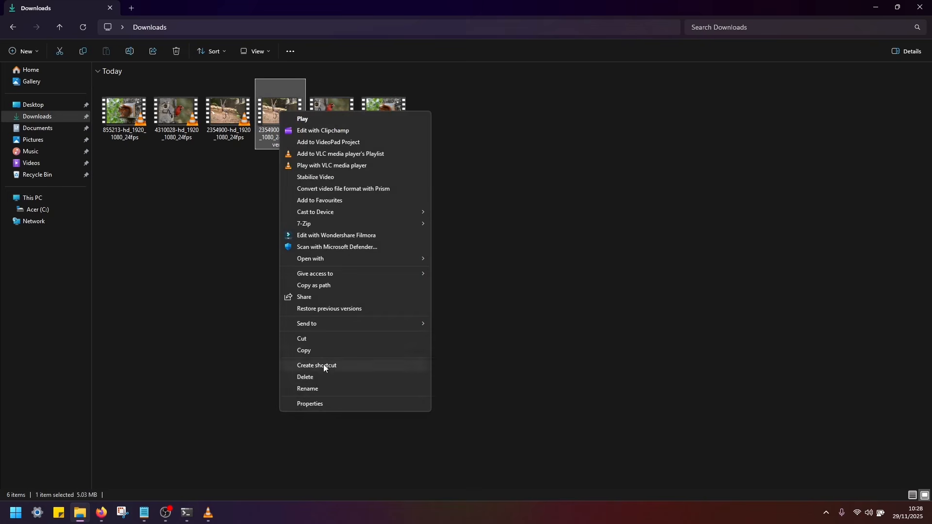
{"action": "left_click", "coordinate": [319, 388]}
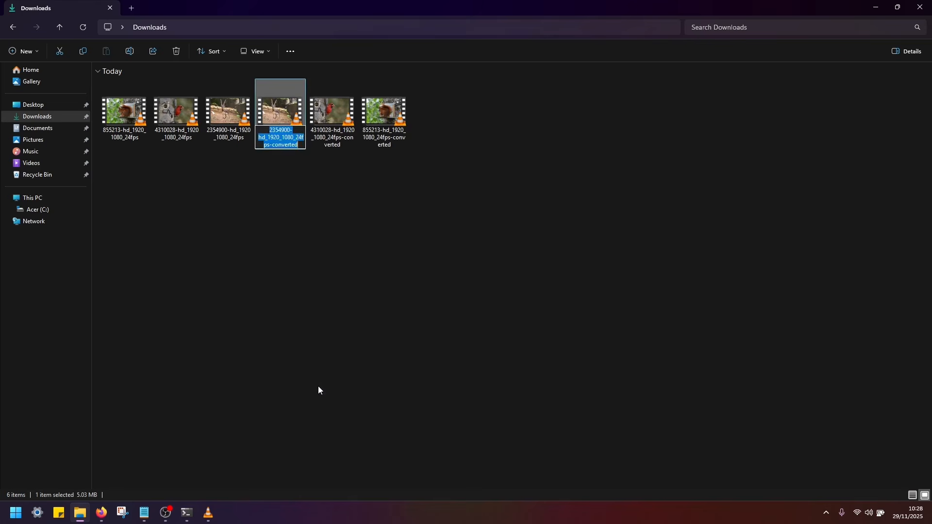
{"action": "type", "text": "1"}
{"action": "key", "text": "Return"}
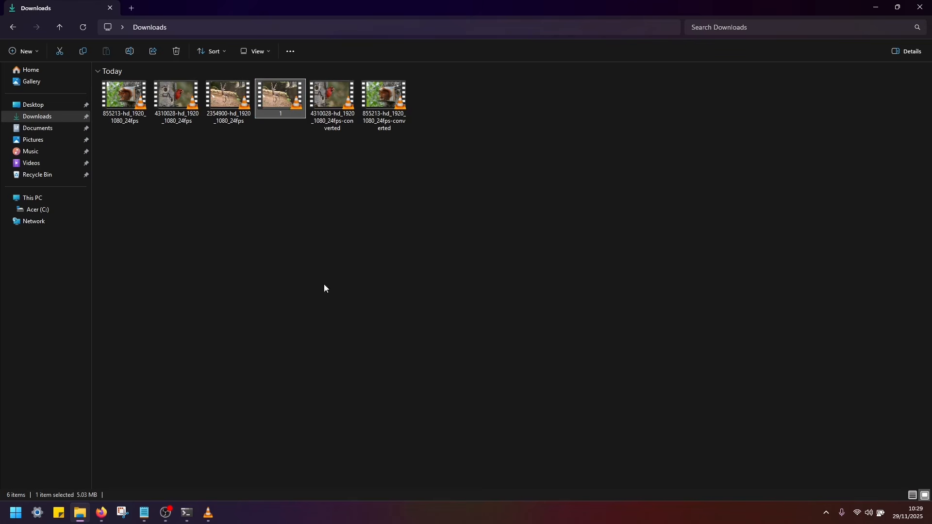
- Rename the 855213-hd_1920_1080_24fps-converted video as 2
{"action": "left_click", "coordinate": [382, 87]}
{"action": "right_click", "coordinate": [380, 98]}
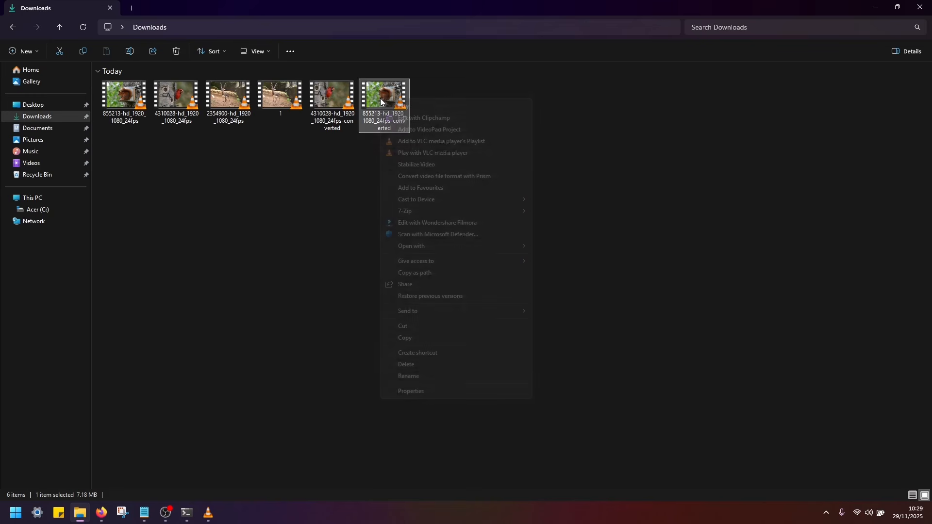
{"action": "left_click", "coordinate": [415, 374]}
{"action": "type", "text": "2"}
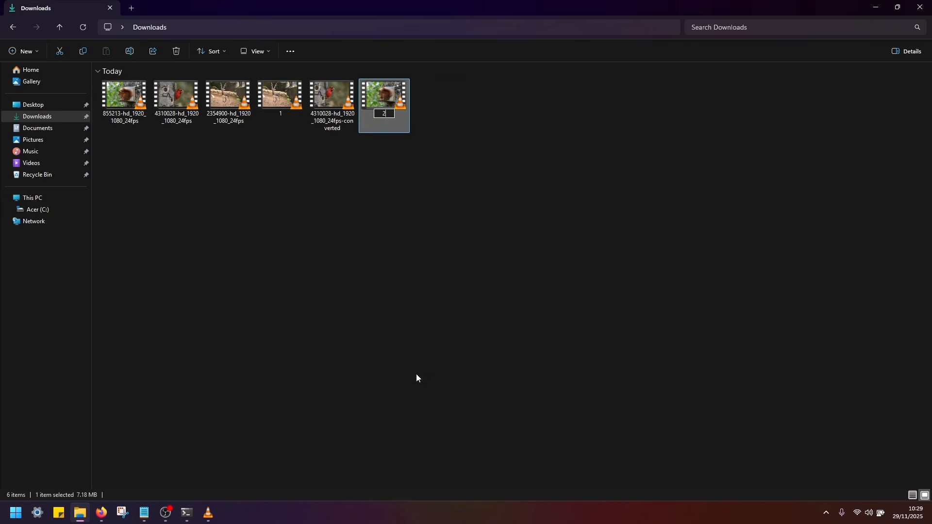
{"action": "key", "text": "Return"}
- Rename the 4310028-hd_1920_1080_24fps-converted video as 3
{"action": "right_click", "coordinate": [333, 106]}
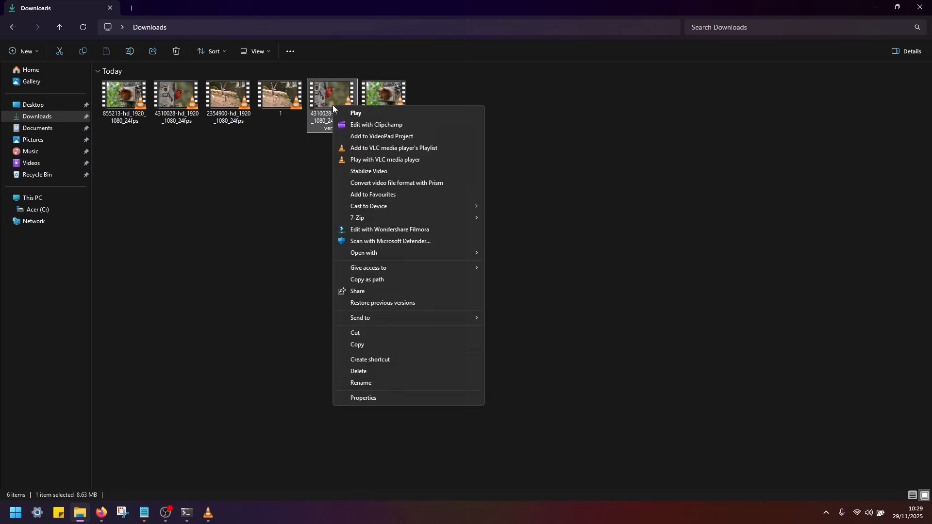
{"action": "left_click", "coordinate": [374, 380]}
{"action": "type", "text": "3"}
{"action": "key", "text": "Return"}
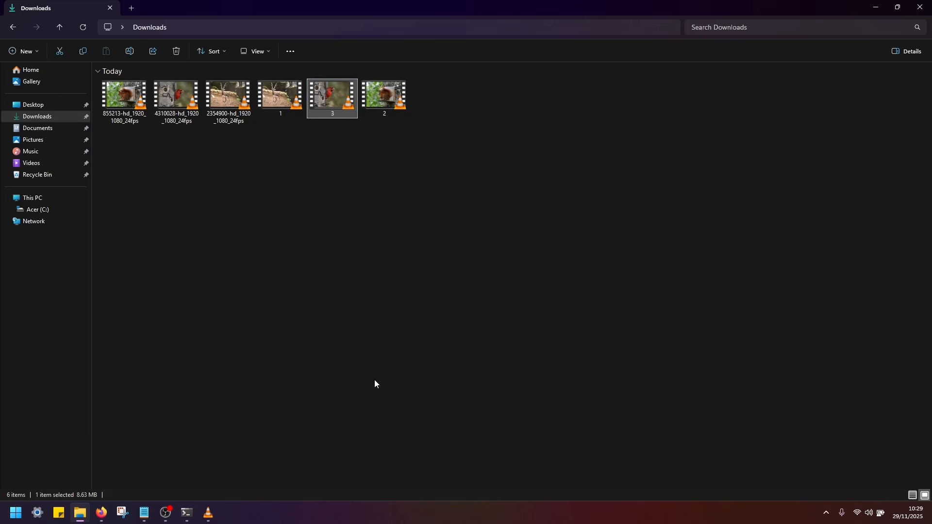
{"action": "left_click", "coordinate": [482, 245]}
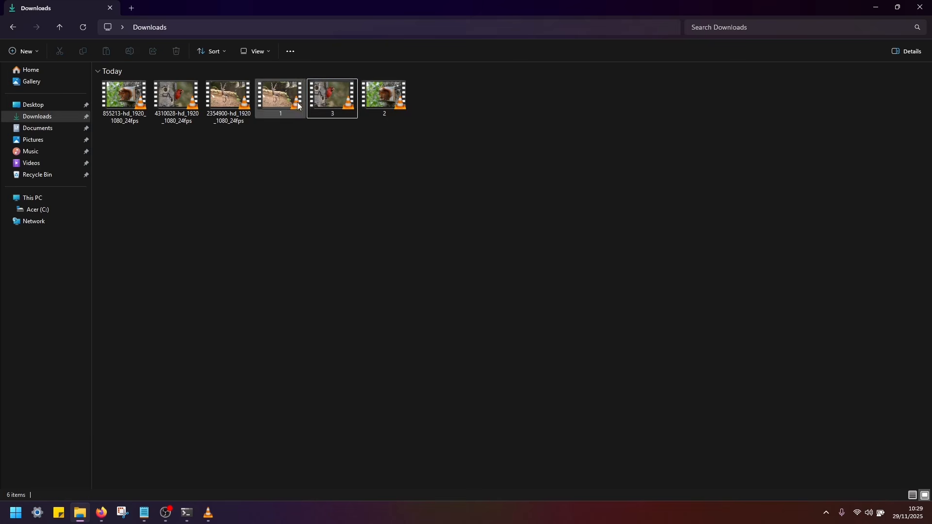
{"action": "left_click", "coordinate": [285, 92]}
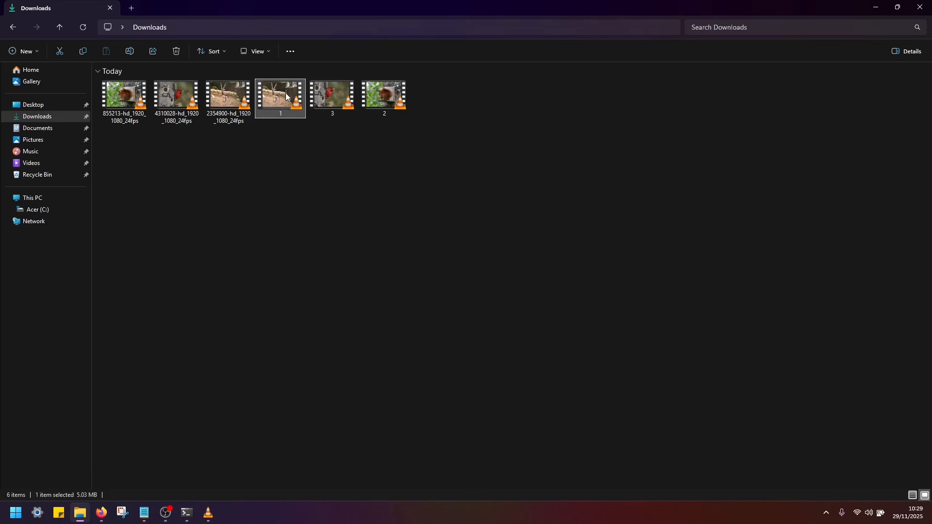
{"action": "left_click", "coordinate": [388, 94]}
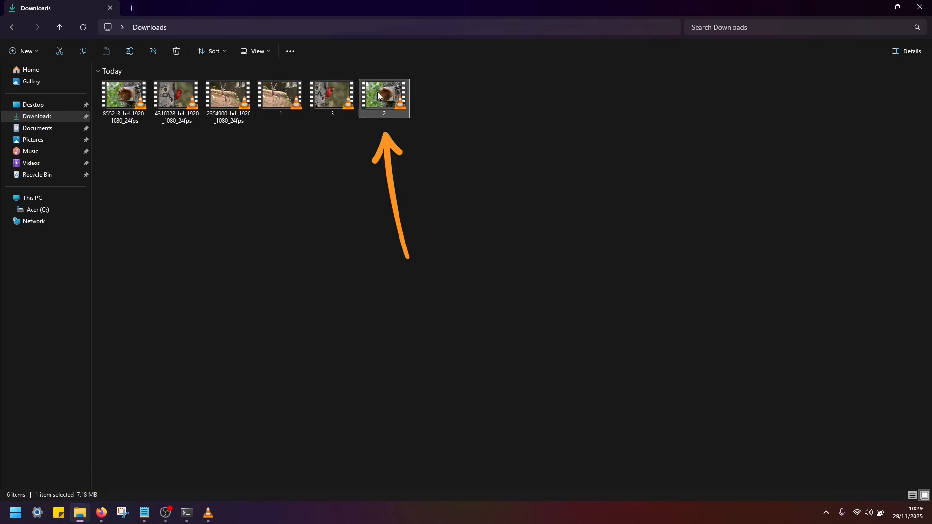
{"action": "left_click", "coordinate": [332, 95]}
{"action": "left_click", "coordinate": [340, 173]}
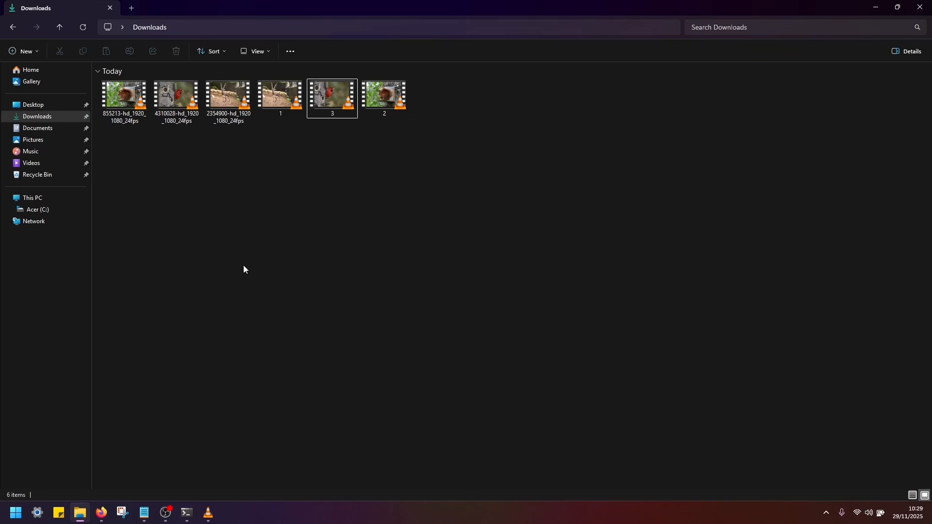
- Open the text document with the VLC merge command and select the quoted vlc.exe path at its start
{"action": "left_click", "coordinate": [145, 513]}
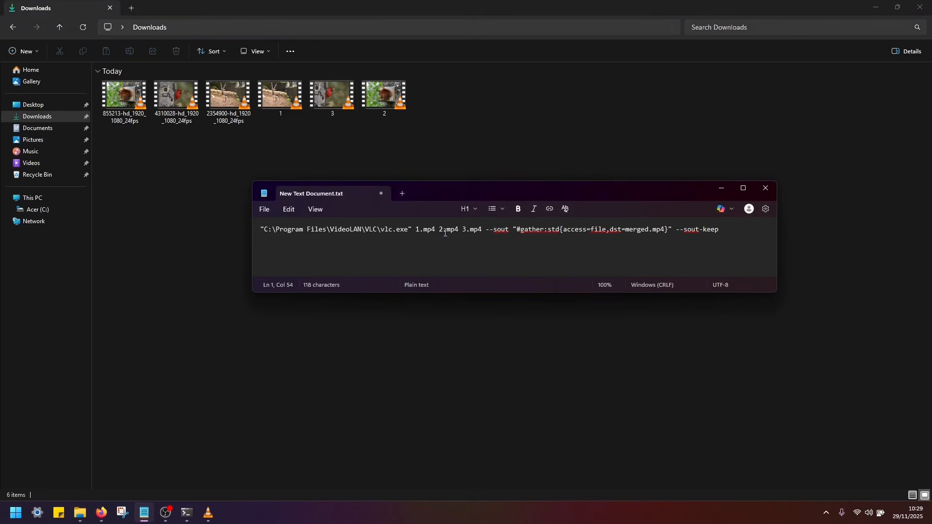
{"action": "left_click_drag", "start_coordinate": [468, 192], "coordinate": [400, 152]}
{"action": "left_click_drag", "start_coordinate": [651, 192], "coordinate": [192, 193]}
{"action": "left_click", "coordinate": [293, 205]}
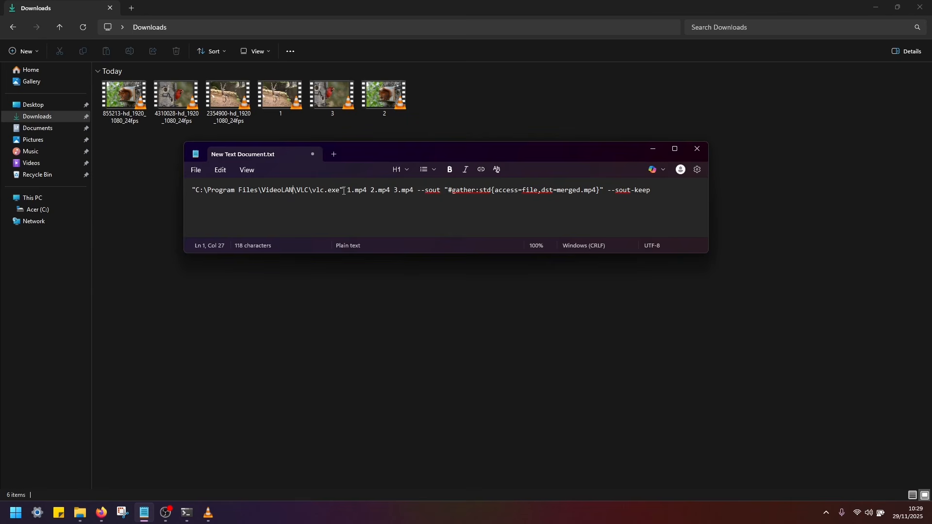
{"action": "left_click_drag", "start_coordinate": [344, 190], "coordinate": [173, 184]}
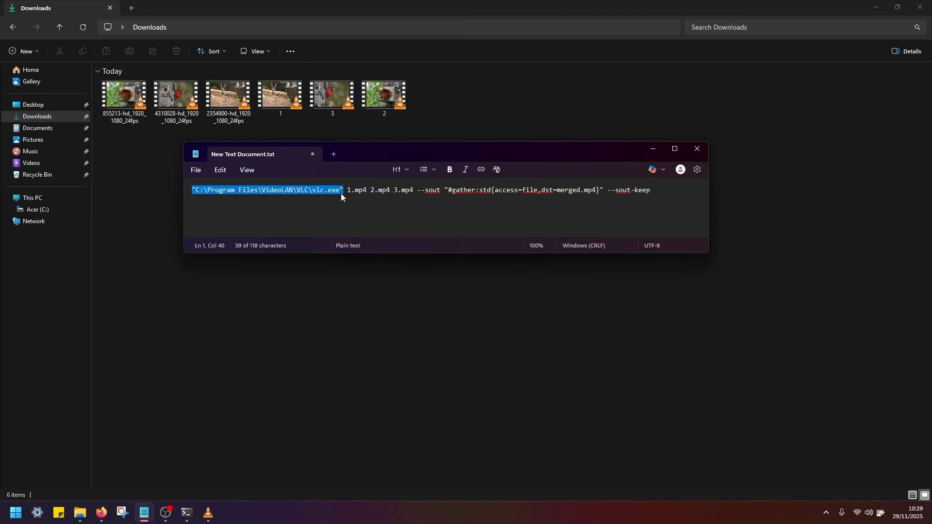
- Search for VLC media player and open its file location
{"action": "left_click", "coordinate": [17, 515]}
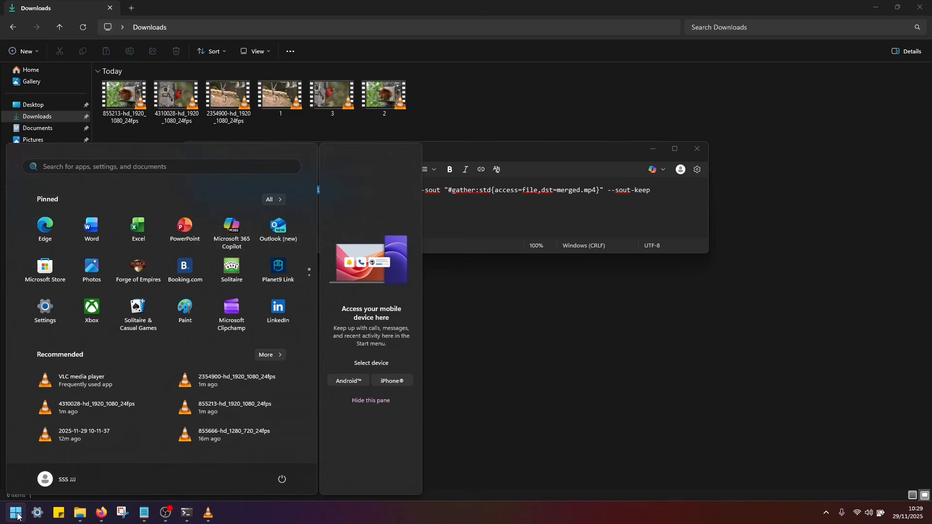
{"action": "type", "text": "vlc"}
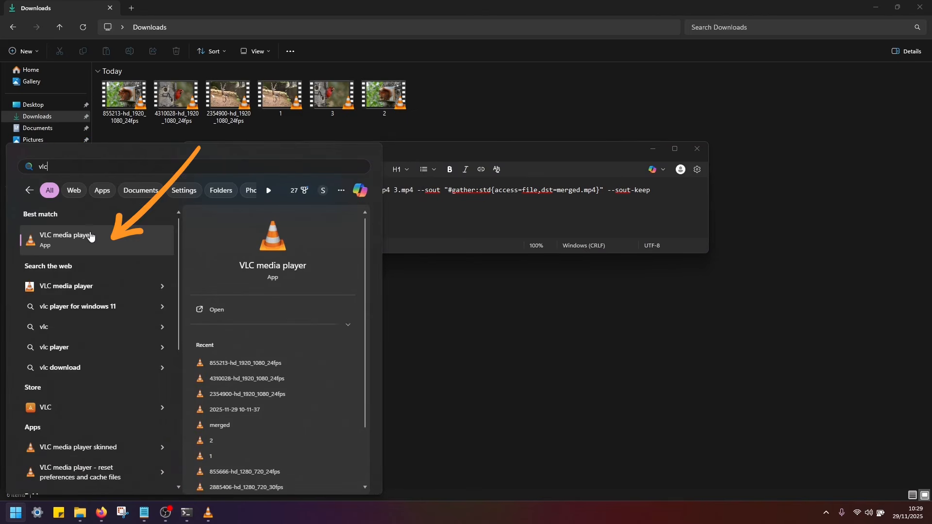
{"action": "right_click", "coordinate": [97, 236]}
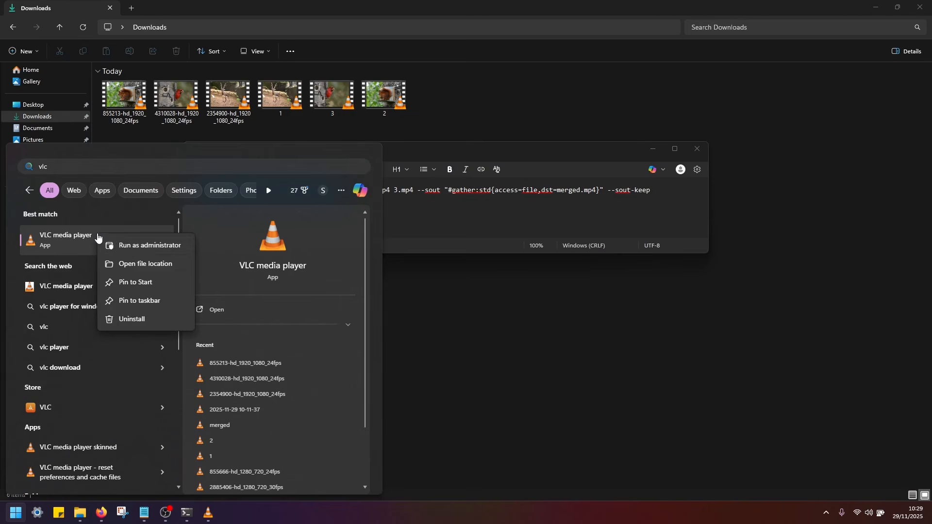
{"action": "left_click", "coordinate": [174, 263]}
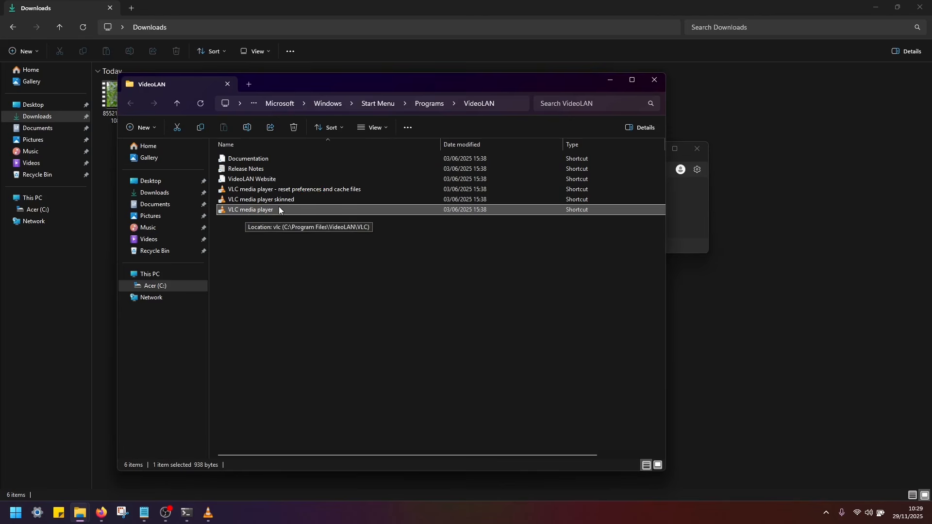
- Inspect the Target path in the VLC media player shortcut's properties, then close the dialog and the folder
{"action": "right_click", "coordinate": [271, 212]}
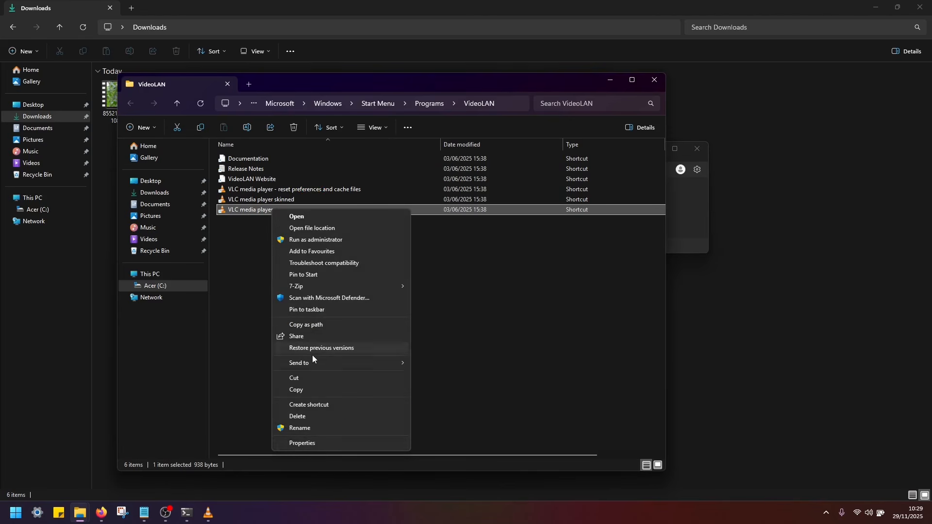
{"action": "left_click", "coordinate": [301, 443]}
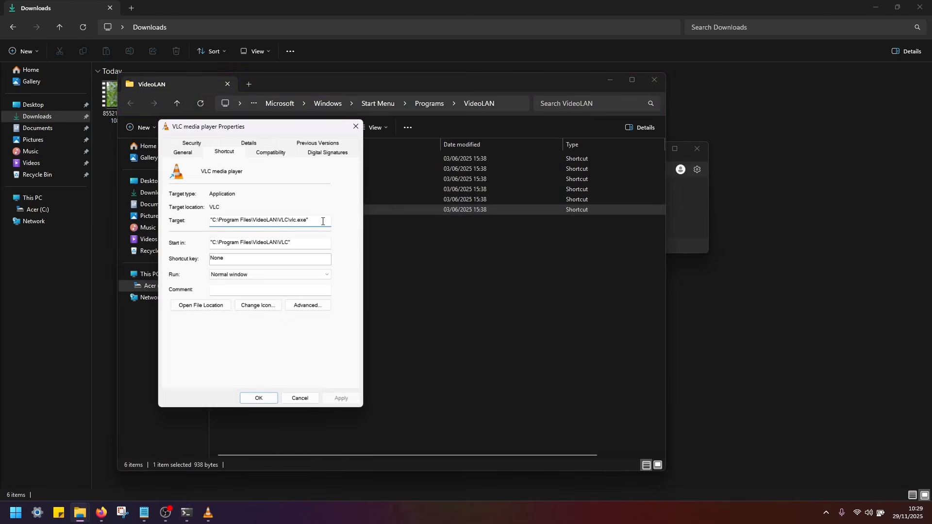
{"action": "left_click_drag", "start_coordinate": [321, 221], "coordinate": [222, 222]}
{"action": "left_click", "coordinate": [302, 220]}
{"action": "double_click", "coordinate": [310, 221]}
{"action": "left_click", "coordinate": [310, 221]}
{"action": "left_click_drag", "start_coordinate": [316, 221], "coordinate": [203, 219]}
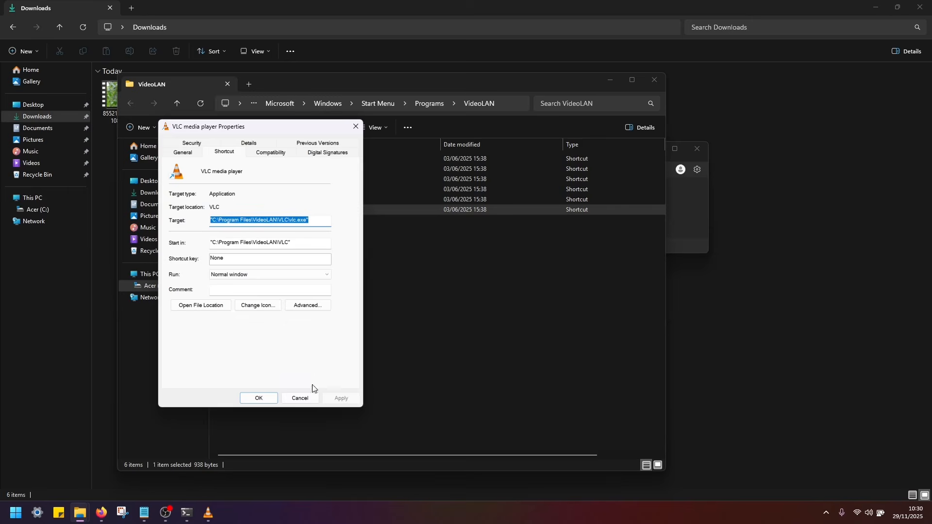
{"action": "left_click", "coordinate": [301, 397]}
{"action": "left_click", "coordinate": [655, 81]}
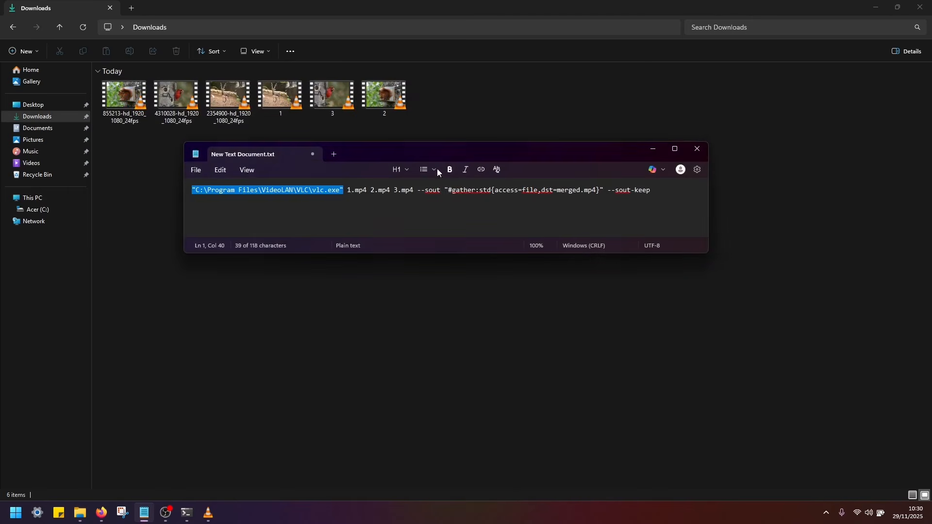
- Highlight the vlc.exe path and the three input file names in the merge command
{"action": "left_click_drag", "start_coordinate": [341, 197], "coordinate": [191, 192]}
{"action": "left_click_drag", "start_coordinate": [349, 189], "coordinate": [413, 188]}
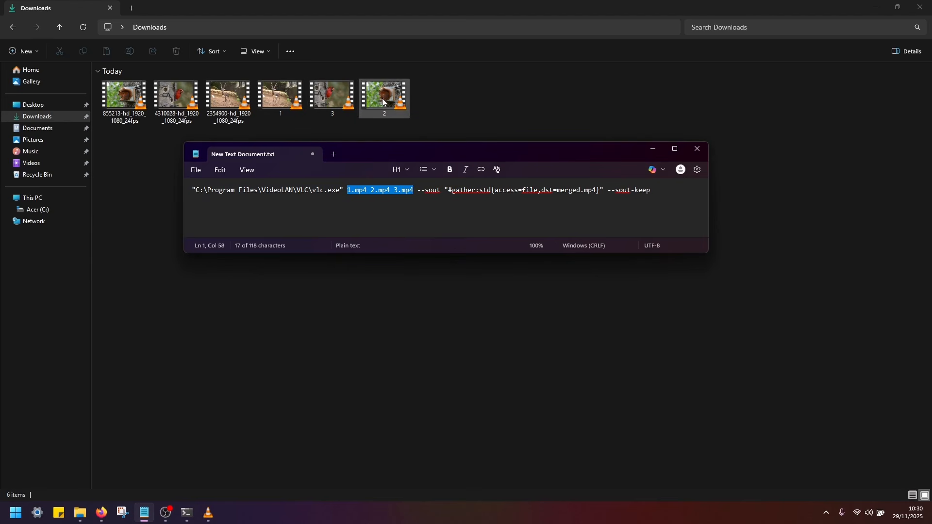
{"action": "left_click", "coordinate": [347, 191]}
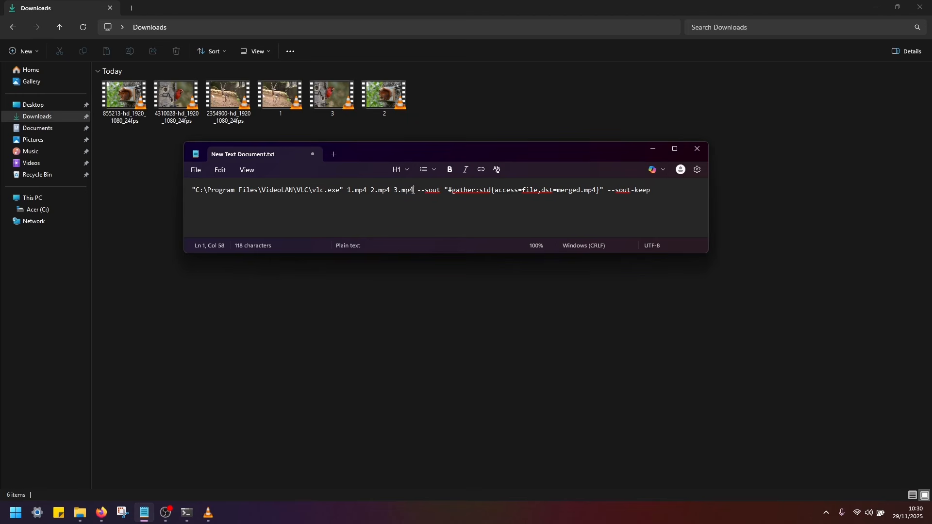
- Try adding a fourth input file 4.mp4 after 3.mp4 in the command, then remove it
{"action": "left_click_drag", "start_coordinate": [412, 190], "coordinate": [394, 185]}
{"action": "key", "text": "Right"}
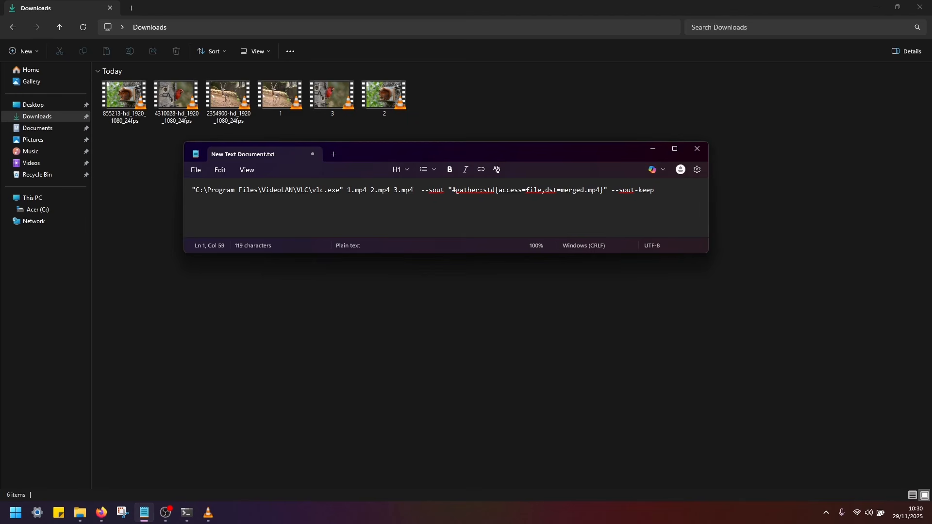
{"action": "type", "text": "4.mp"}
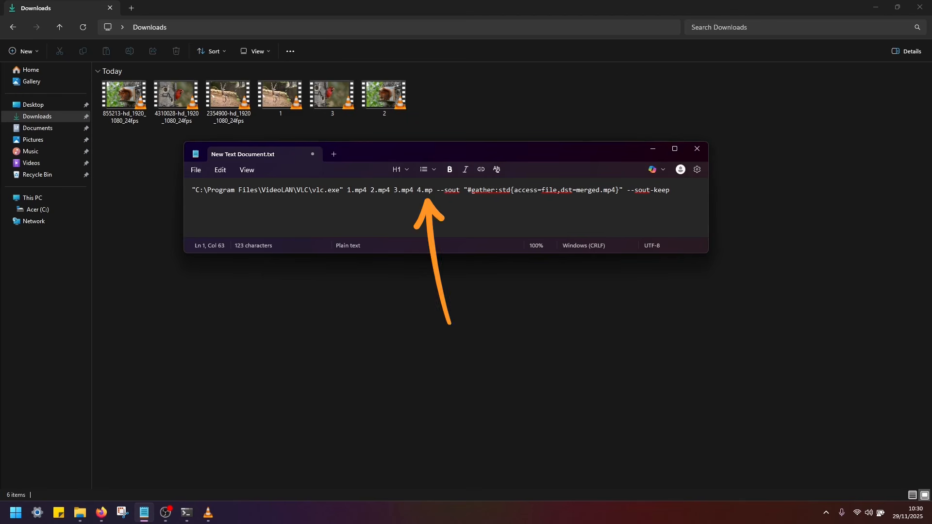
{"action": "type", "text": "4"}
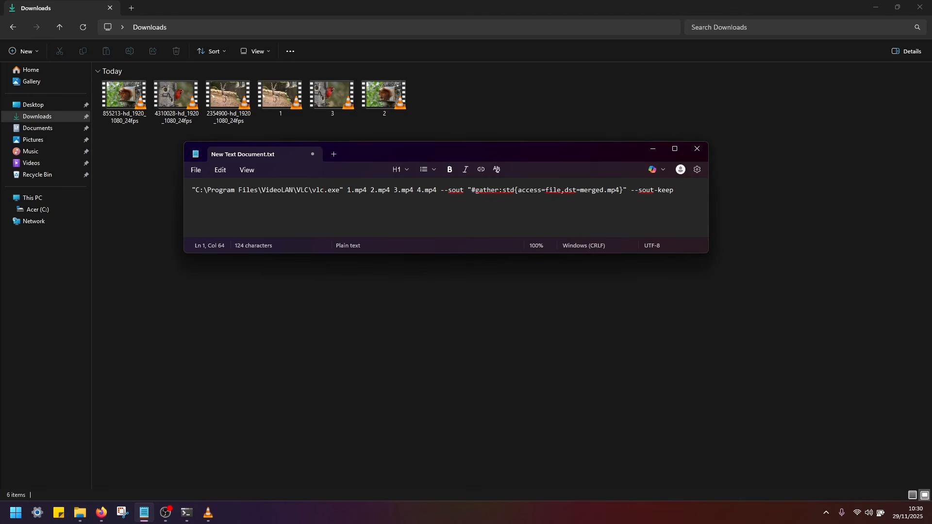
{"action": "key", "text": "BackSpace"}
{"action": "key", "text": "BackSpace"}
{"action": "key", "text": "BackSpace"}
{"action": "key", "text": "BackSpace"}
{"action": "key", "text": "BackSpace"}
{"action": "key", "text": "BackSpace"}
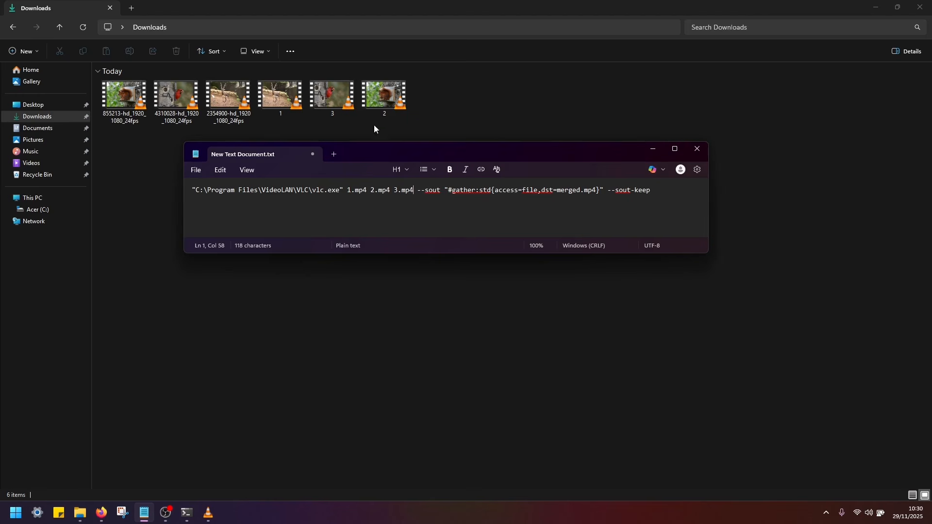
- Highlight the --sout options, then select and copy the entire merge command
{"action": "left_click_drag", "start_coordinate": [417, 188], "coordinate": [641, 199]}
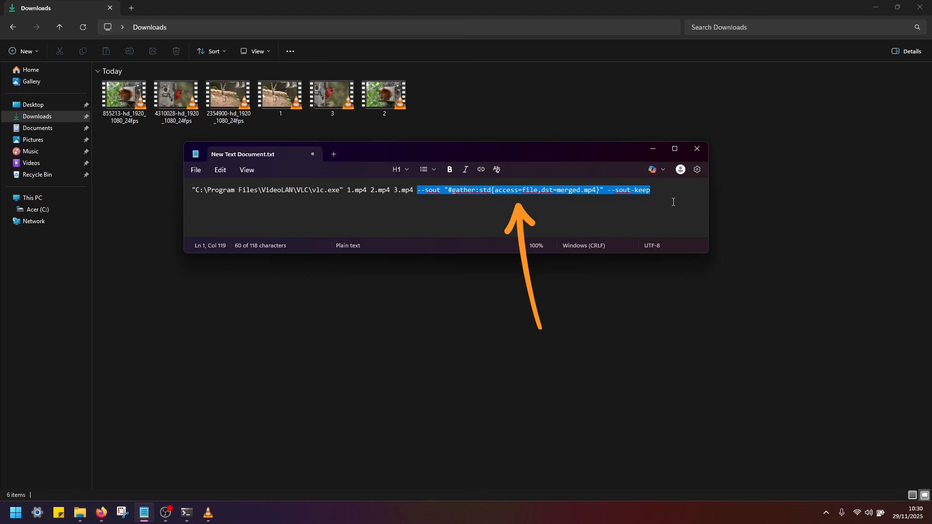
{"action": "left_click", "coordinate": [651, 200]}
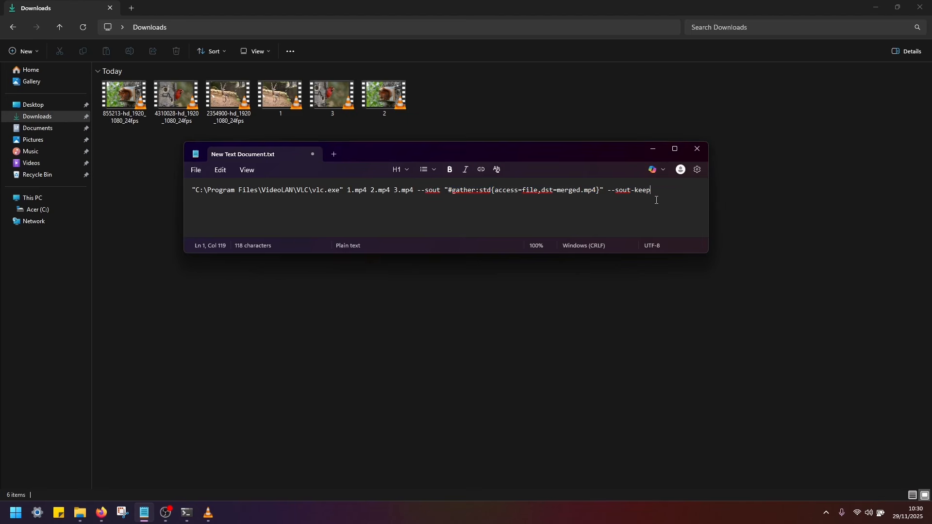
{"action": "left_click_drag", "start_coordinate": [666, 190], "coordinate": [176, 198]}
{"action": "right_click", "coordinate": [221, 191]}
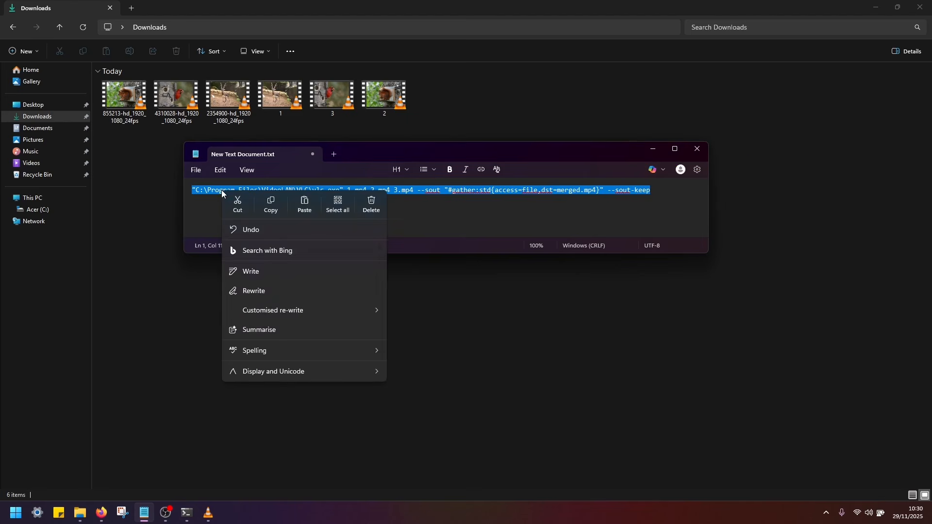
{"action": "left_click", "coordinate": [262, 205]}
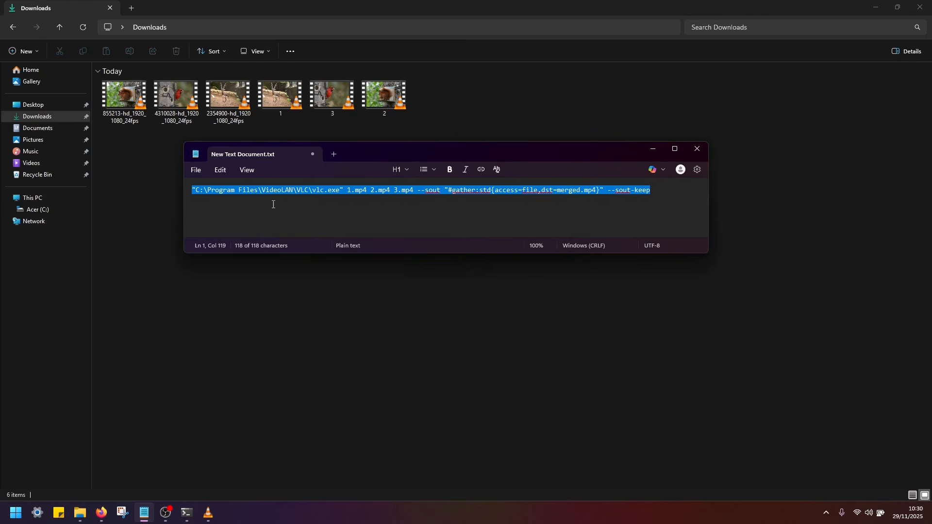
{"action": "left_click", "coordinate": [296, 298]}
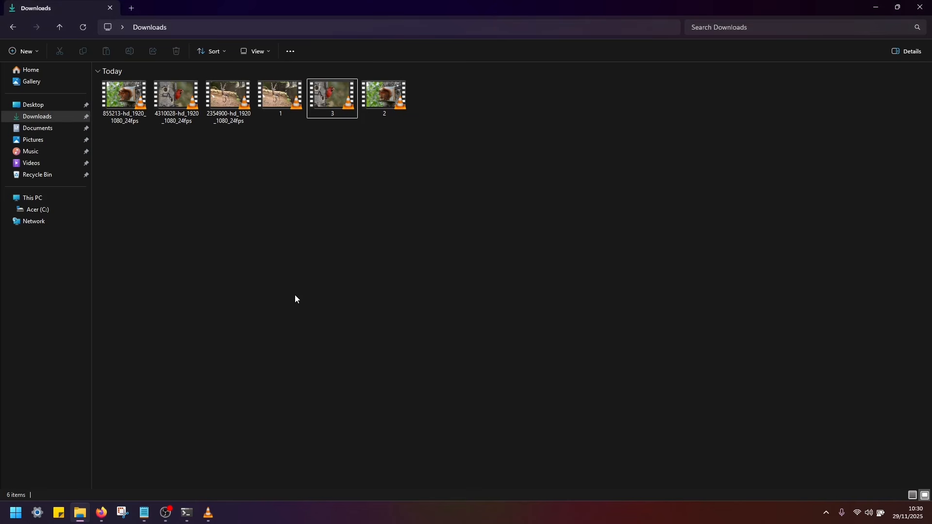
- Open a Command Prompt in the Downloads folder by entering cmd in the address bar
{"action": "left_click", "coordinate": [202, 27]}
{"action": "type", "text": "cmd"}
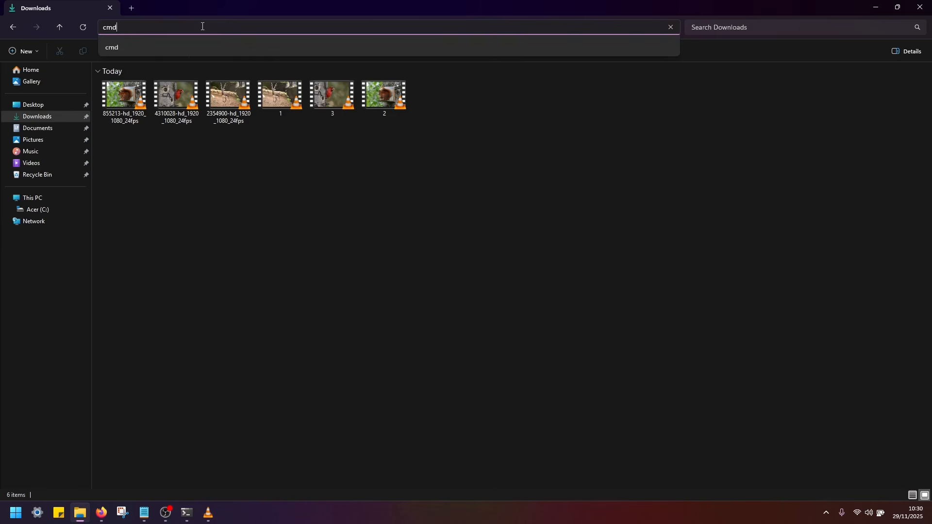
{"action": "key", "text": "Return"}
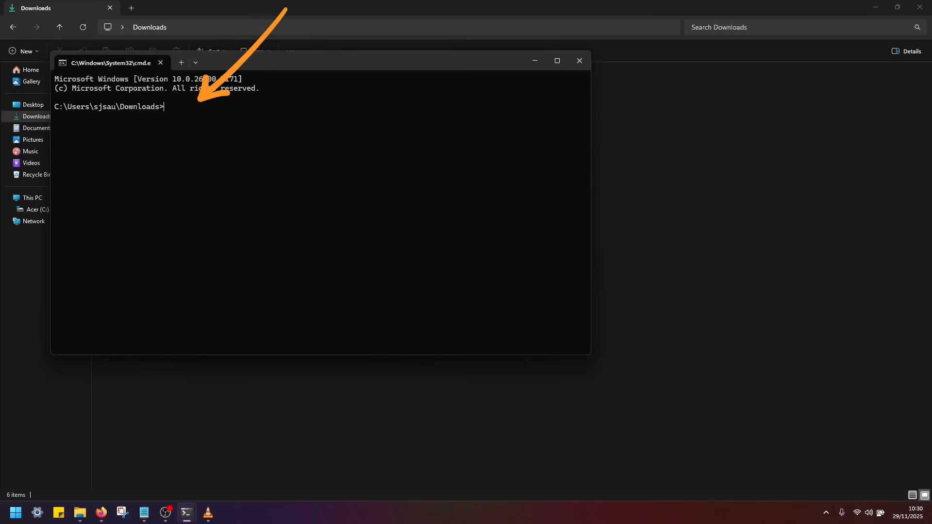
- Paste and run the VLC merge command in the Command Prompt
{"action": "key", "text": "ctrl+v"}
{"action": "left_click_drag", "start_coordinate": [592, 129], "coordinate": [804, 132]}
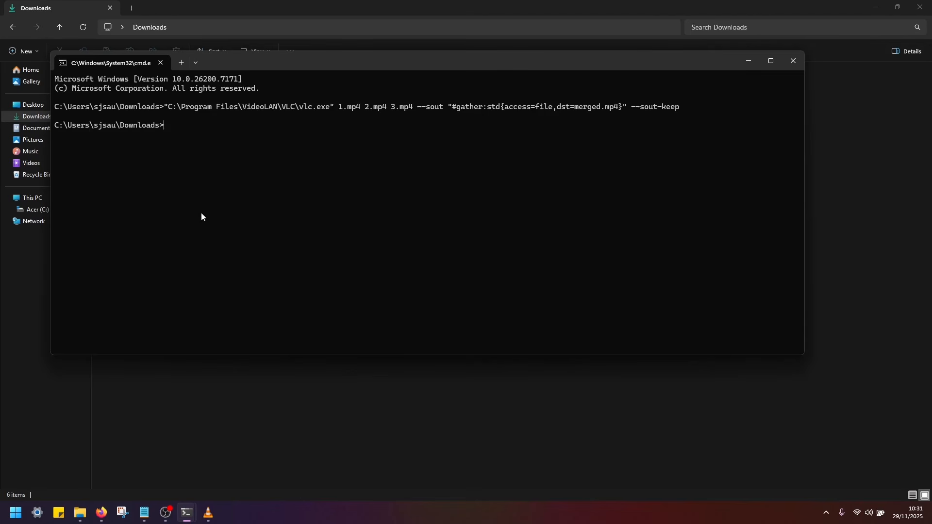
- Return to the Downloads folder and change the sort order of its files
{"action": "left_click", "coordinate": [208, 513]}
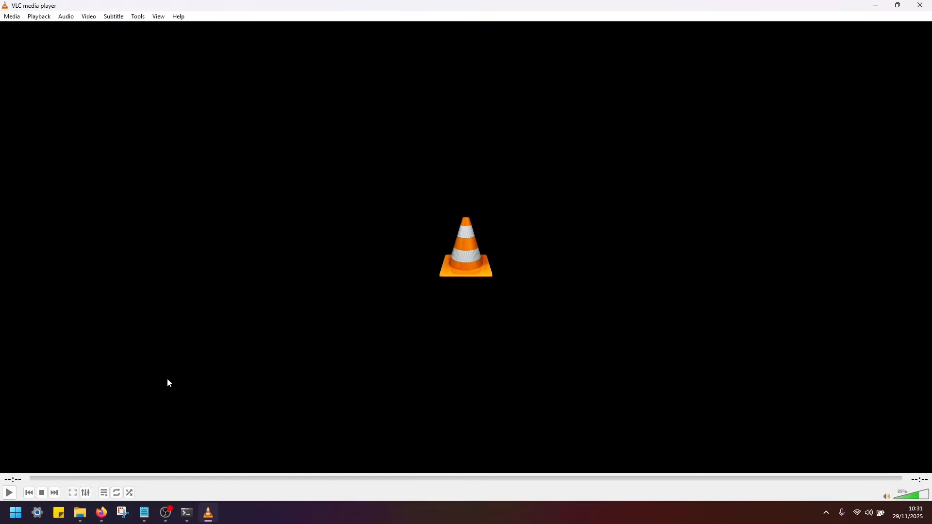
{"action": "left_click", "coordinate": [80, 513]}
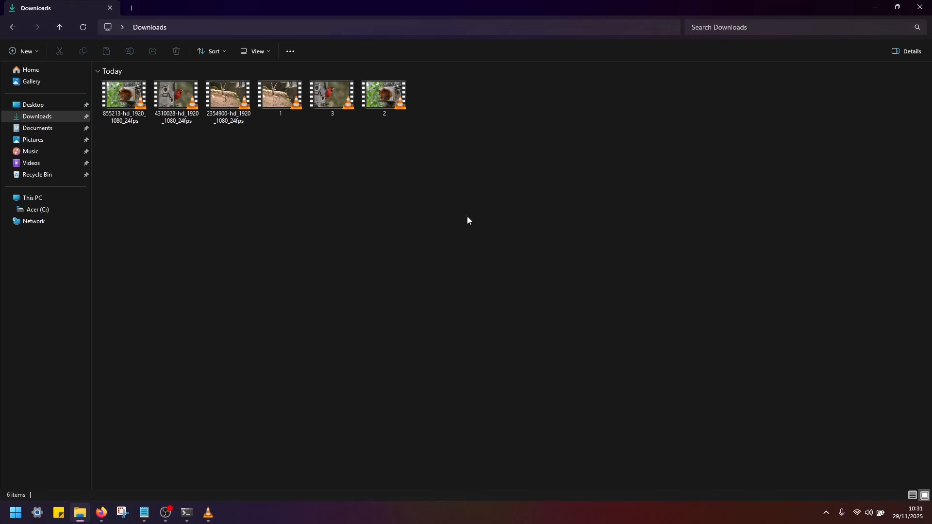
{"action": "right_click", "coordinate": [367, 212]}
{"action": "left_click", "coordinate": [393, 256]}
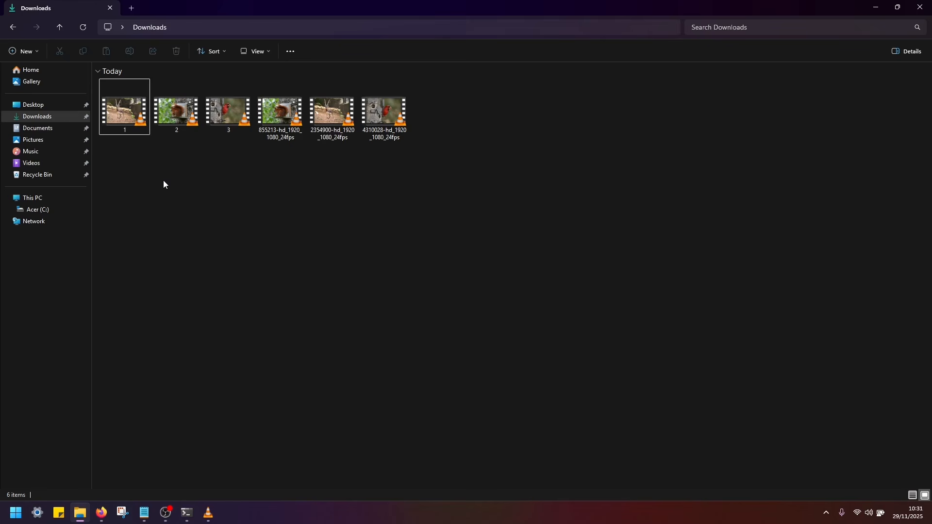
- Switch between the VLC windows and the Downloads folder to check for the merged output file
{"action": "left_click", "coordinate": [208, 512]}
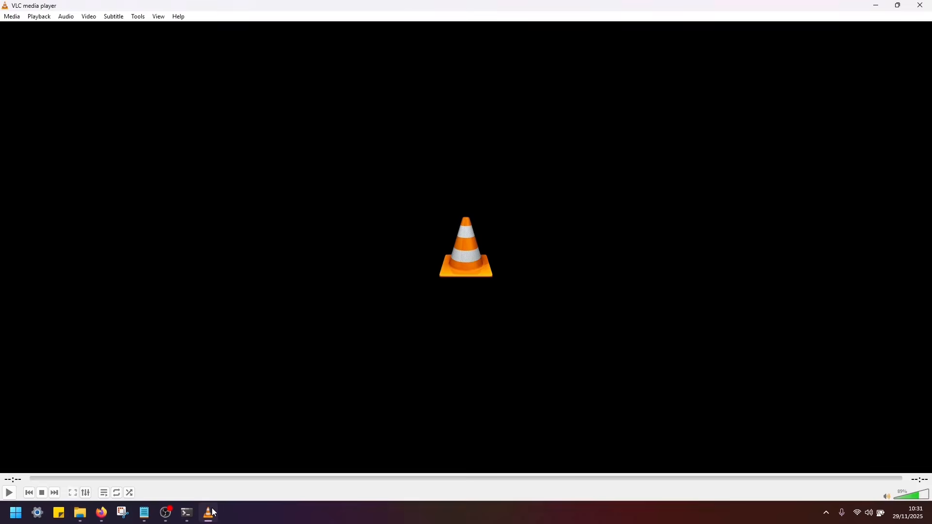
{"action": "left_click", "coordinate": [214, 513]}
{"action": "mouse_move", "coordinate": [189, 517]}
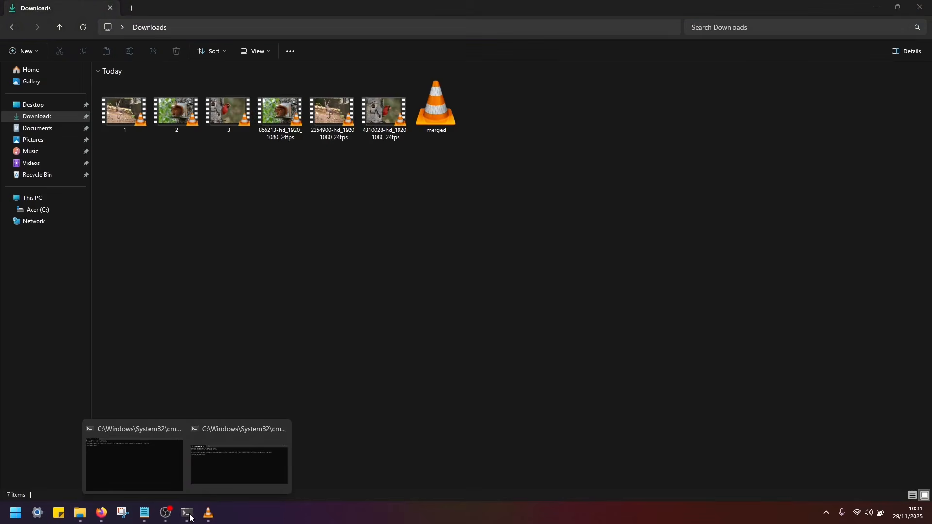
{"action": "left_click", "coordinate": [432, 159]}
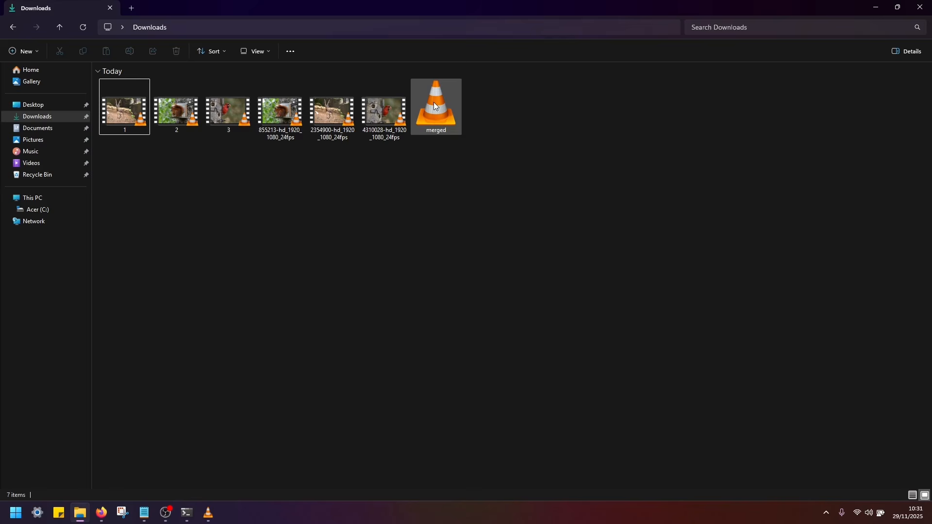
{"action": "mouse_move", "coordinate": [435, 106]}
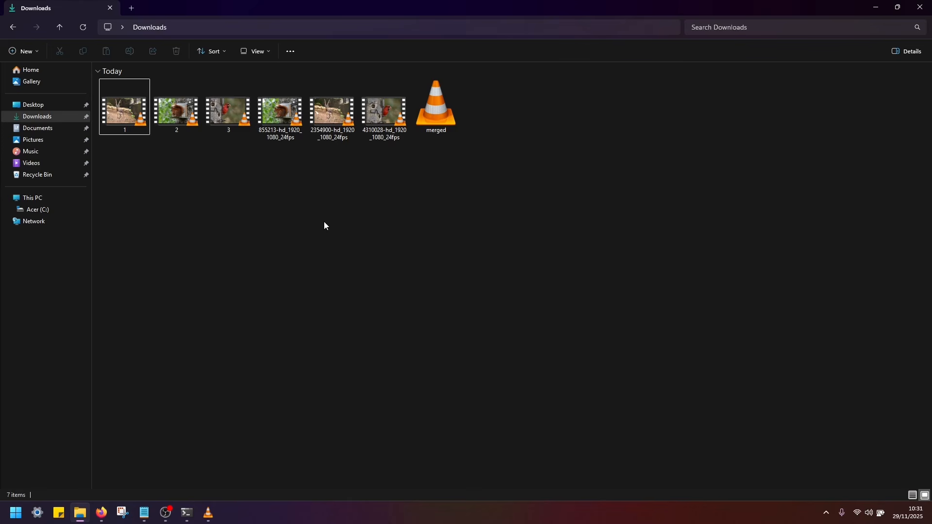
{"action": "mouse_move", "coordinate": [212, 507]}
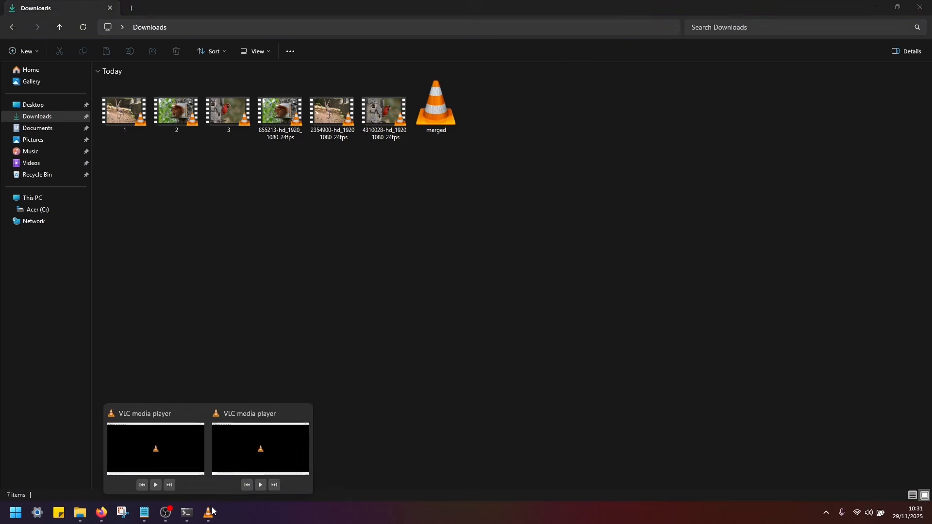
{"action": "left_click", "coordinate": [250, 440]}
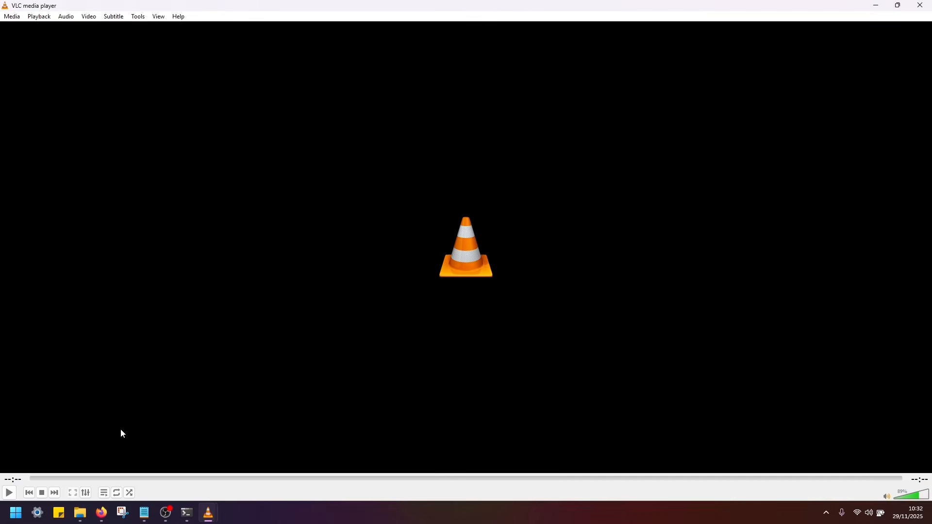
{"action": "left_click", "coordinate": [80, 513]}
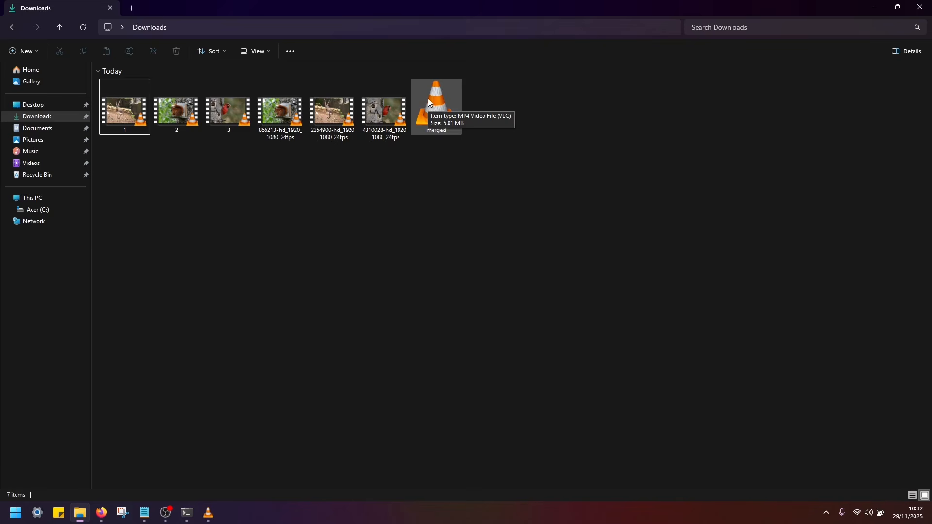
- Re-sort the Downloads files so the merged file comes first
{"action": "right_click", "coordinate": [557, 195]}
{"action": "left_click", "coordinate": [601, 241]}
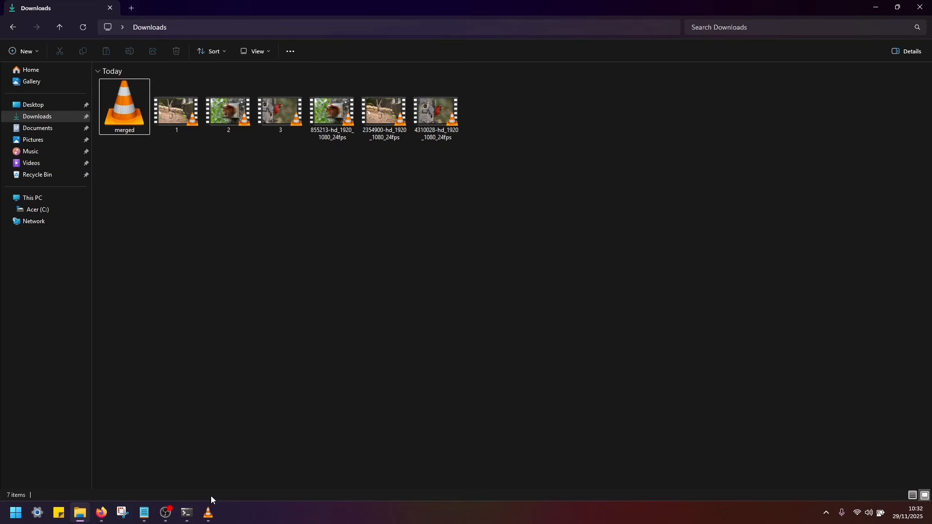
- Close the empty VLC media player window
{"action": "left_click", "coordinate": [209, 513]}
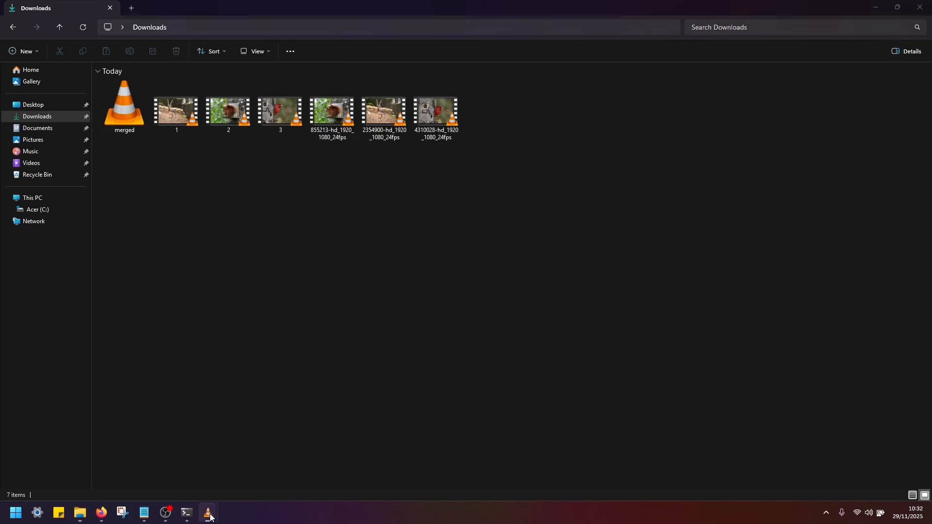
{"action": "right_click", "coordinate": [209, 514]}
{"action": "left_click", "coordinate": [188, 488]}
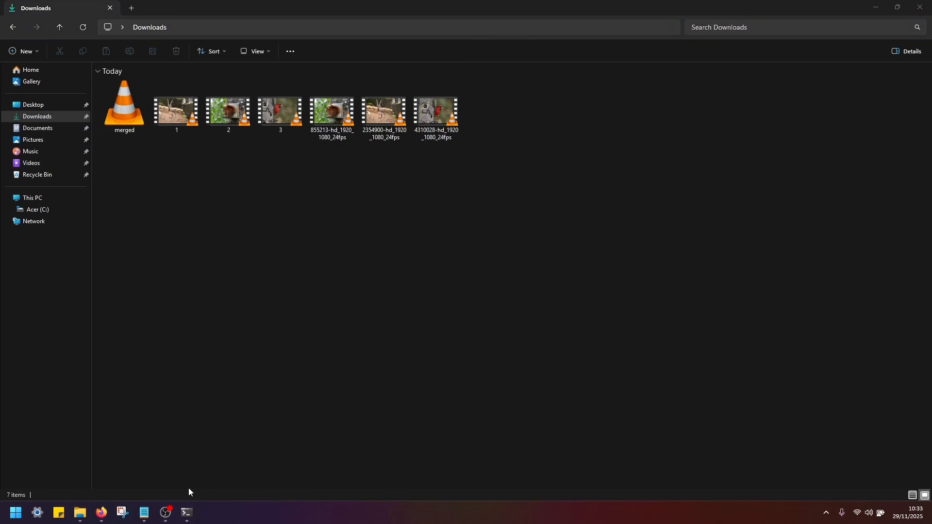
{"action": "left_click", "coordinate": [220, 308]}
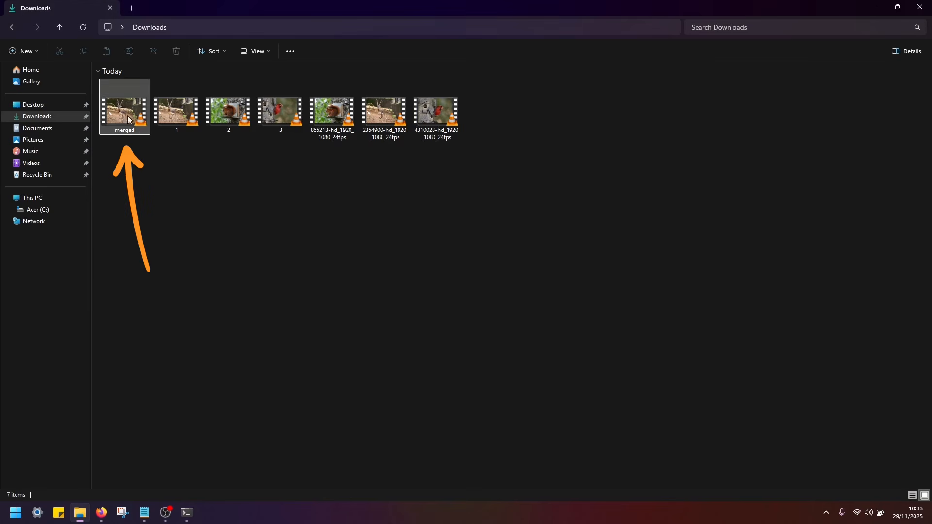
- Play merged.mp4 in VLC and seek along its timeline to check each joined clip
{"action": "mouse_move", "coordinate": [115, 105]}
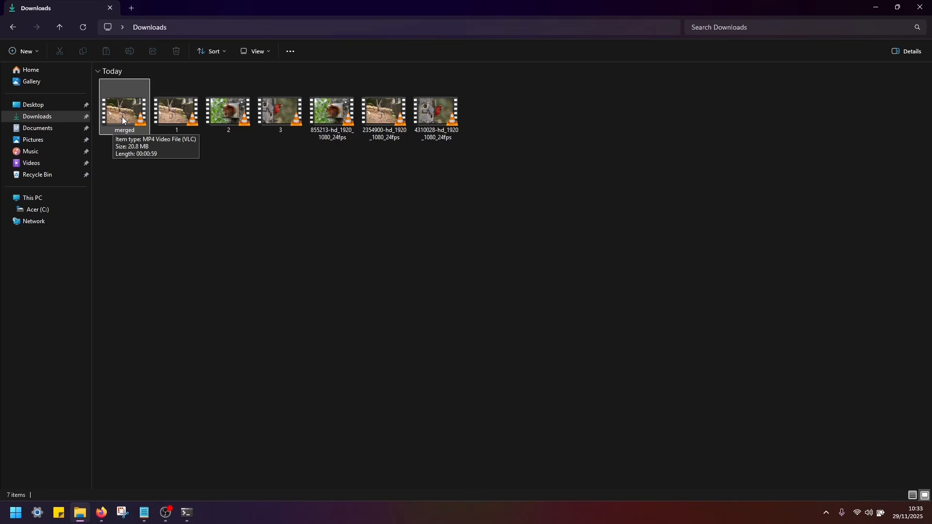
{"action": "double_click", "coordinate": [122, 117]}
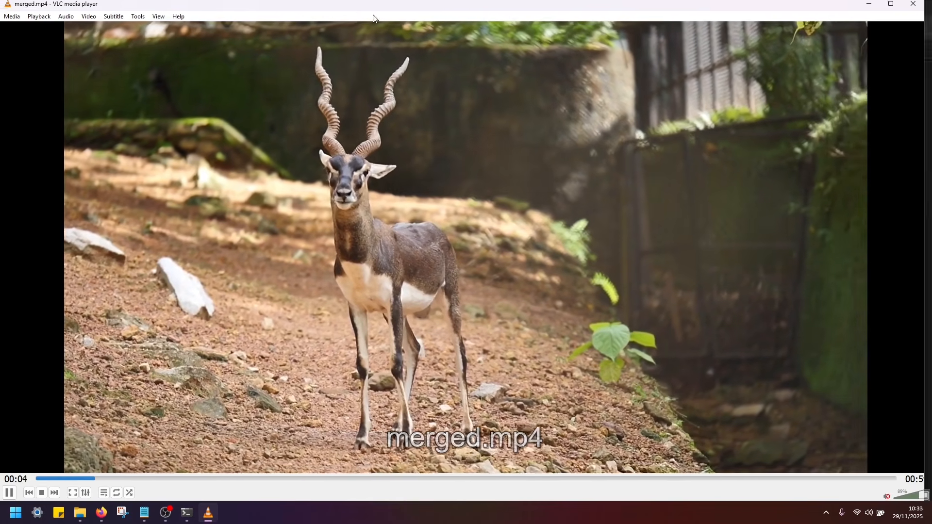
{"action": "left_click_drag", "start_coordinate": [373, 19], "coordinate": [466, 216]}
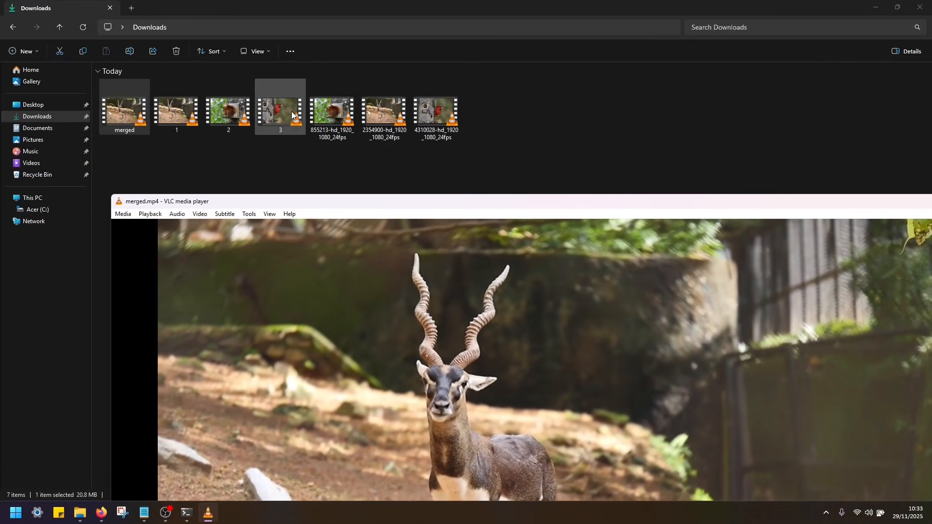
{"action": "double_click", "coordinate": [418, 209]}
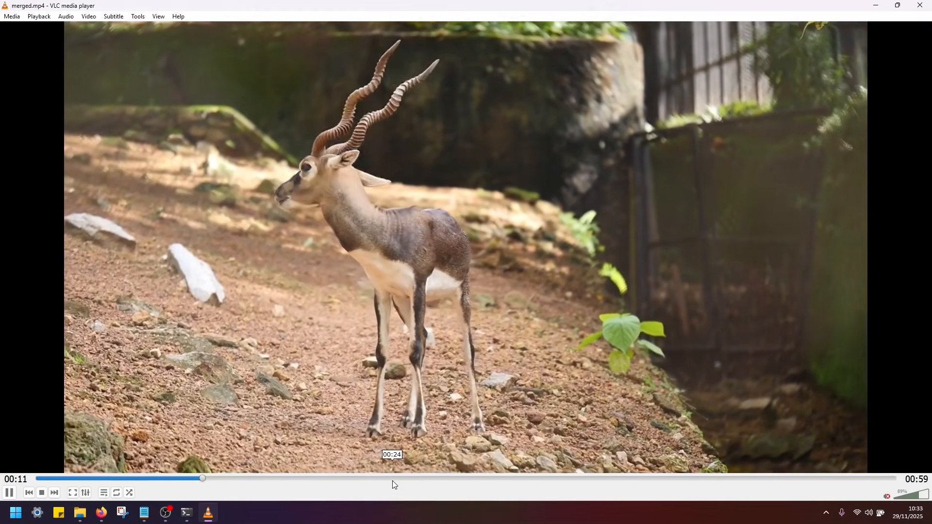
{"action": "left_click", "coordinate": [392, 478]}
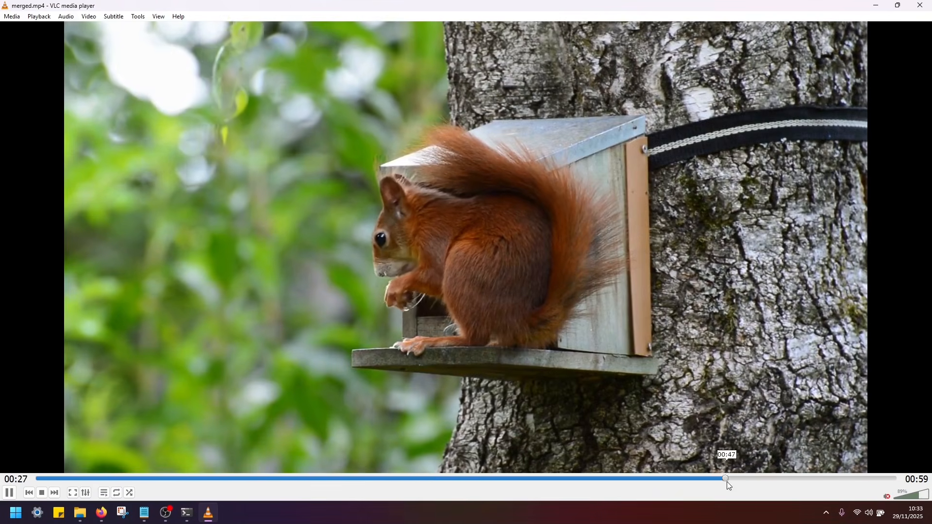
{"action": "left_click", "coordinate": [727, 481]}
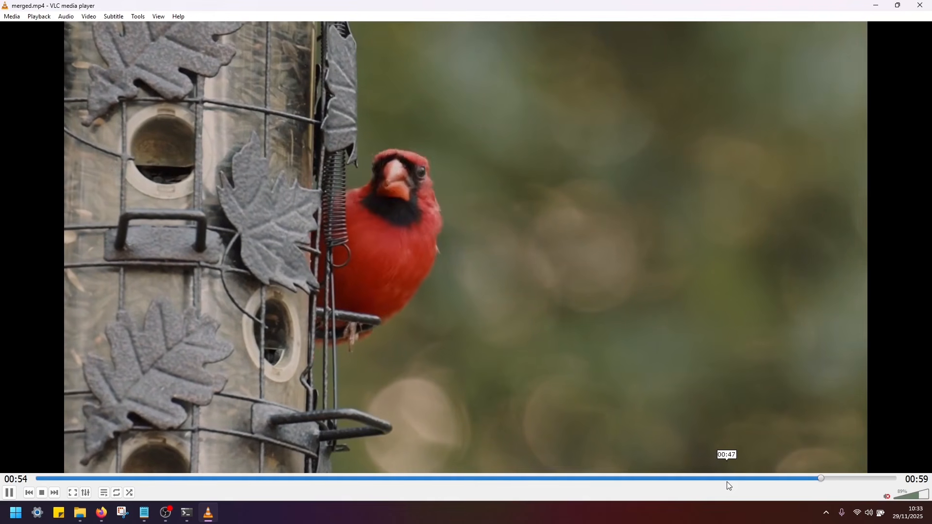